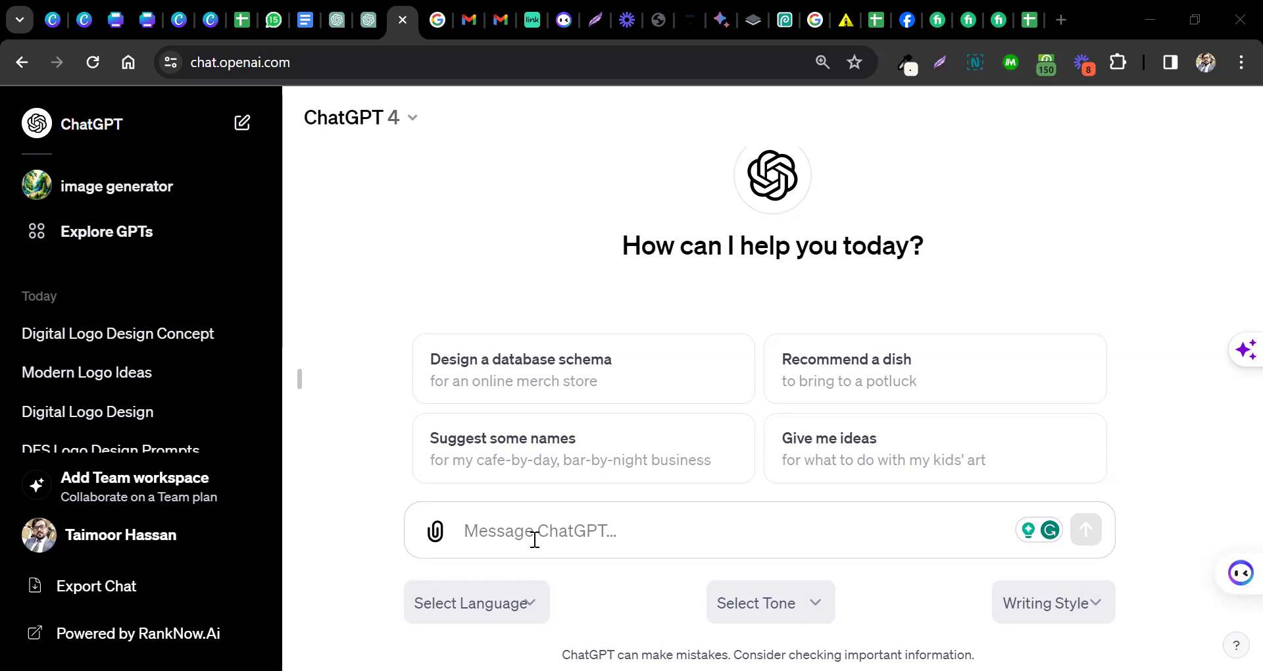
- Begin the chat message with the text: I want to launch a Business named " Fabihaz Global"
left_click(566, 528)
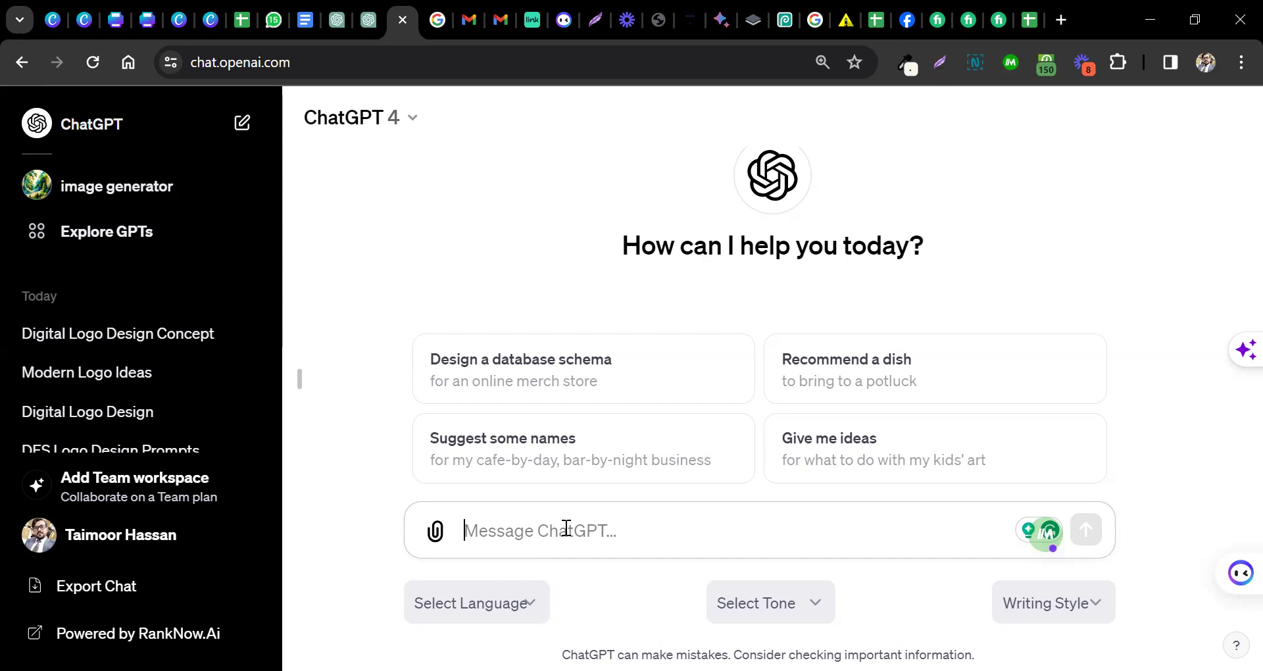
type("I want ")
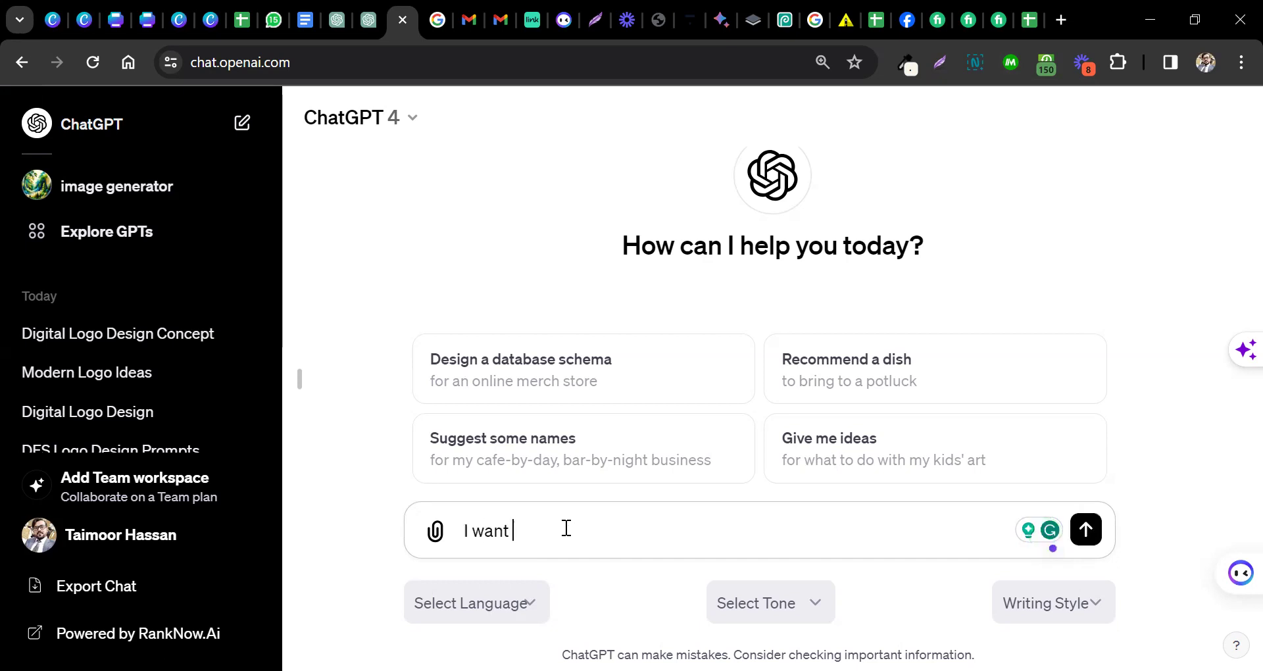
type("to launch a ")
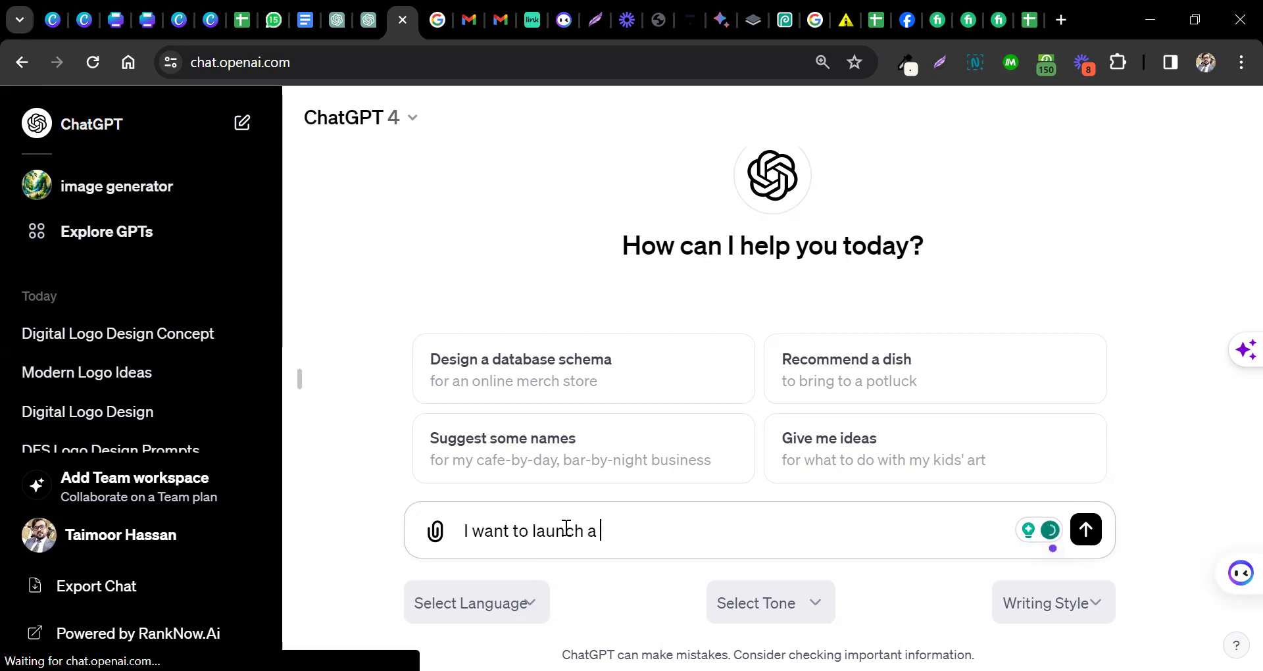
type("Business w")
key("BackSpace")
type("name")
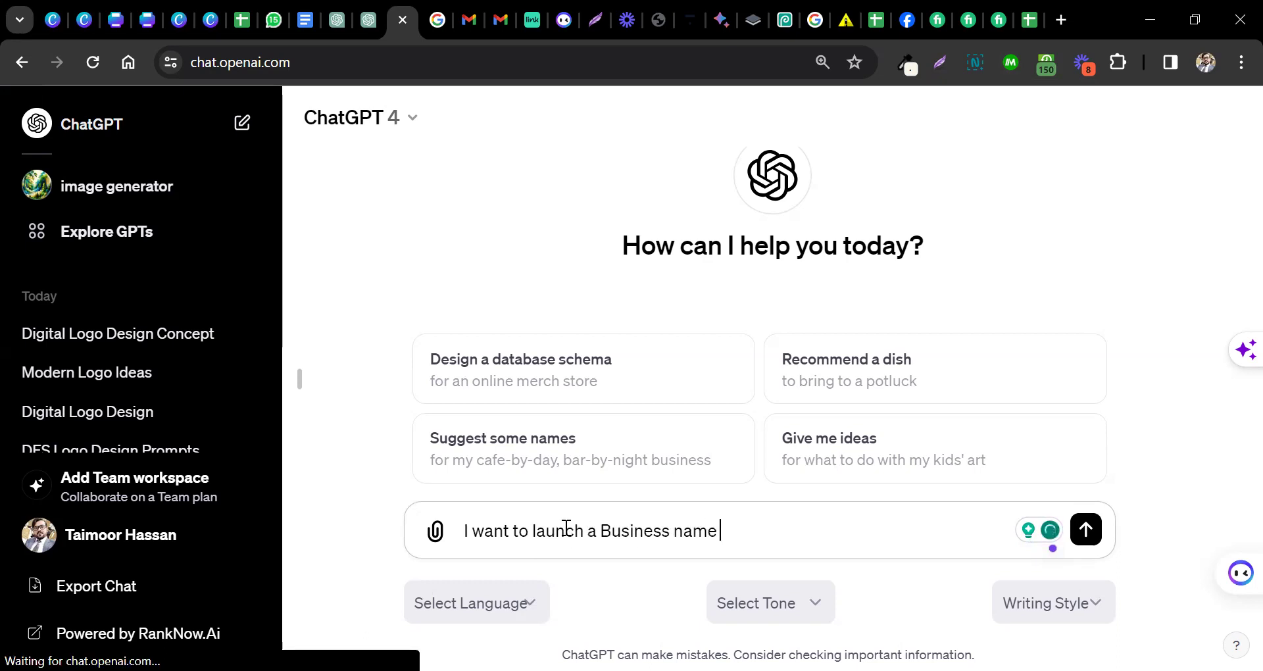
key("BackSpace")
type("d \"")
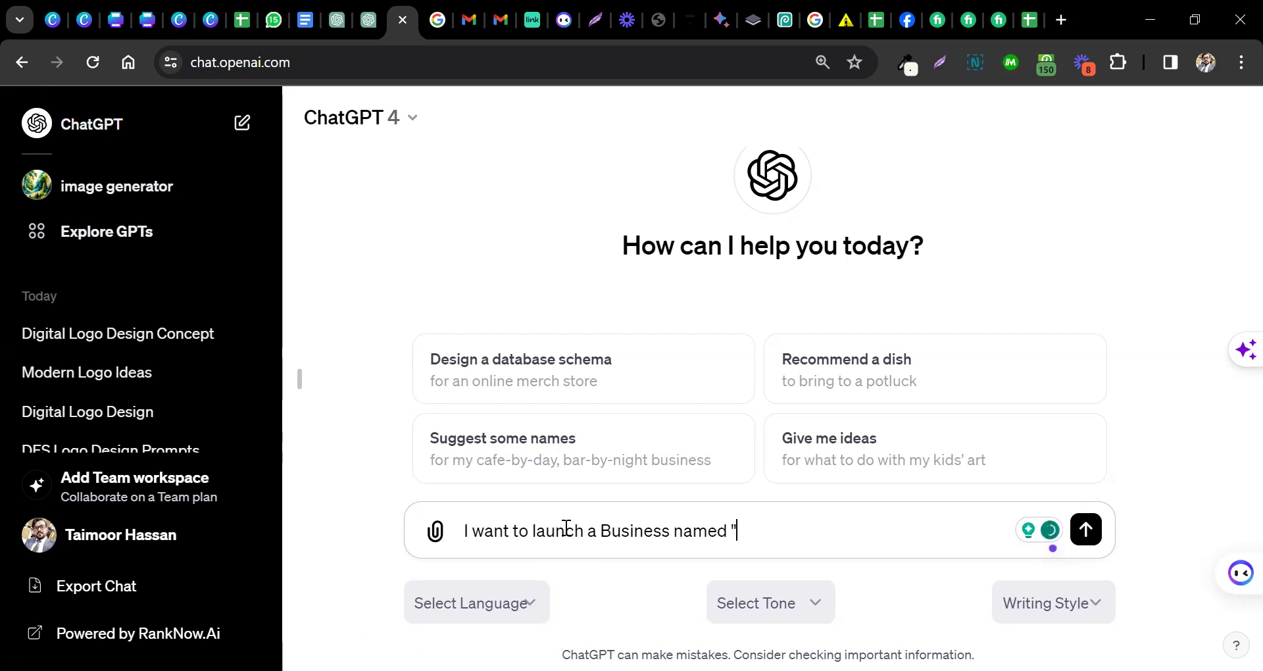
type(" Fabihaz C=")
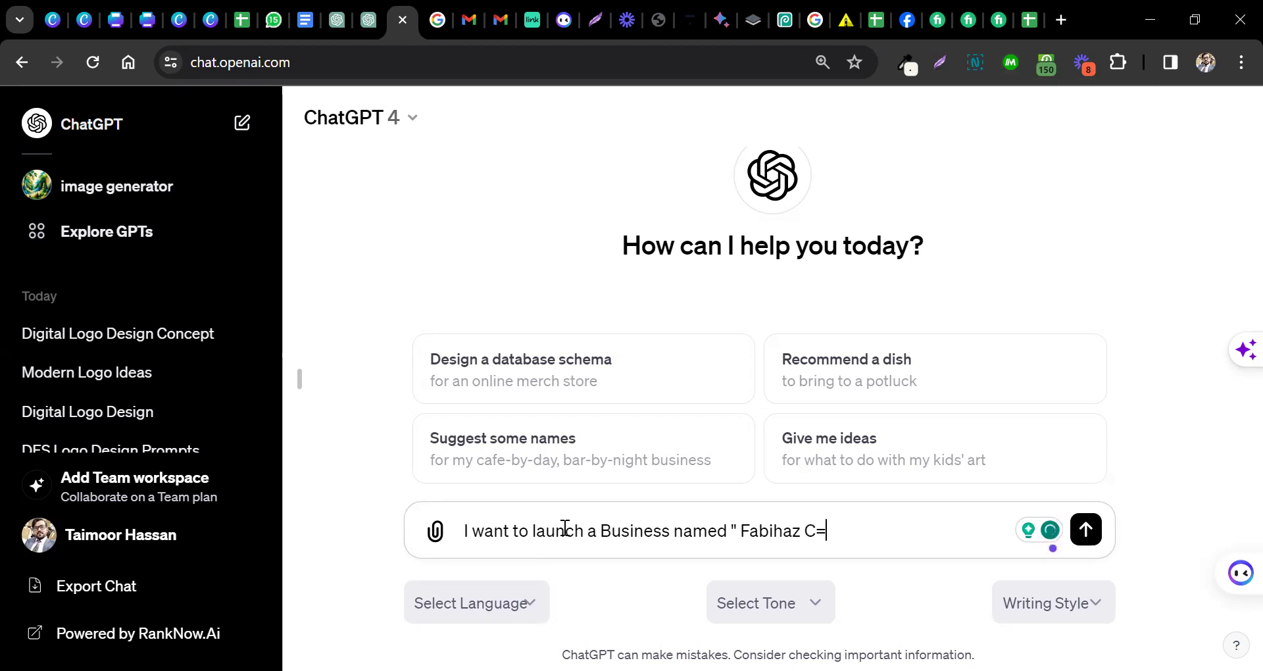
type("Glob")
key("Left")
key("Left")
key("Left")
key("Left")
key("BackSpace")
key("BackSpace")
key("Right")
key("Right")
key("Right")
key("Right")
type("al\"")
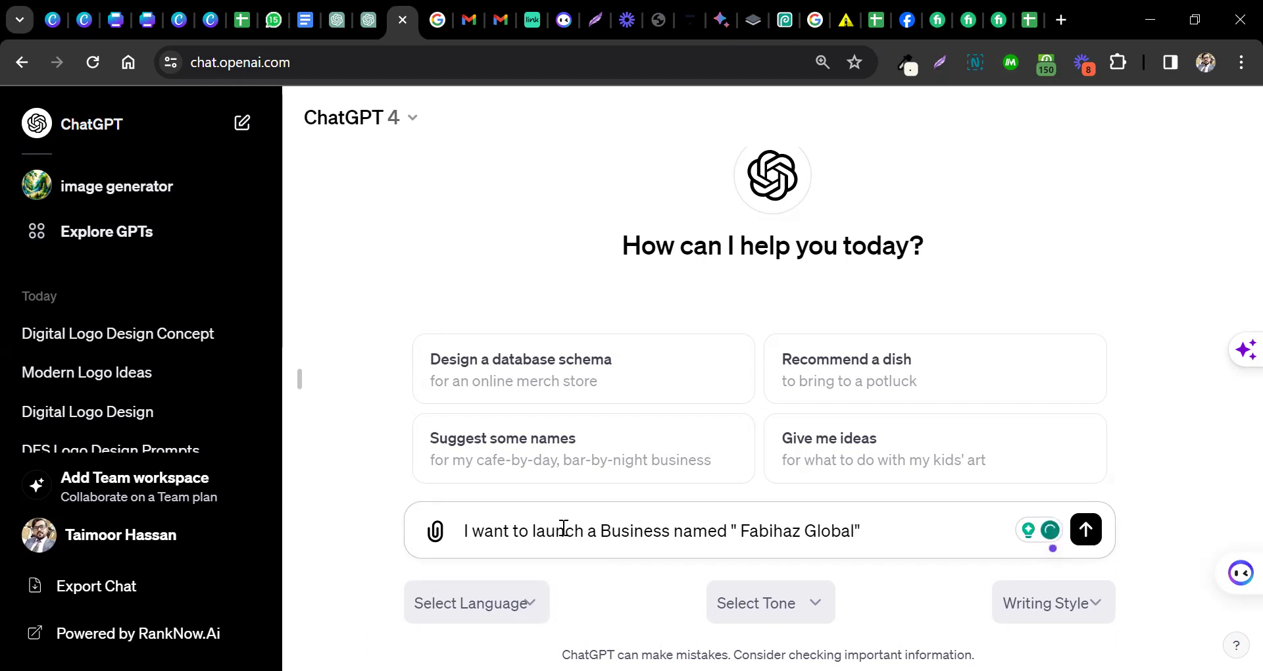
triple_click(603, 530)
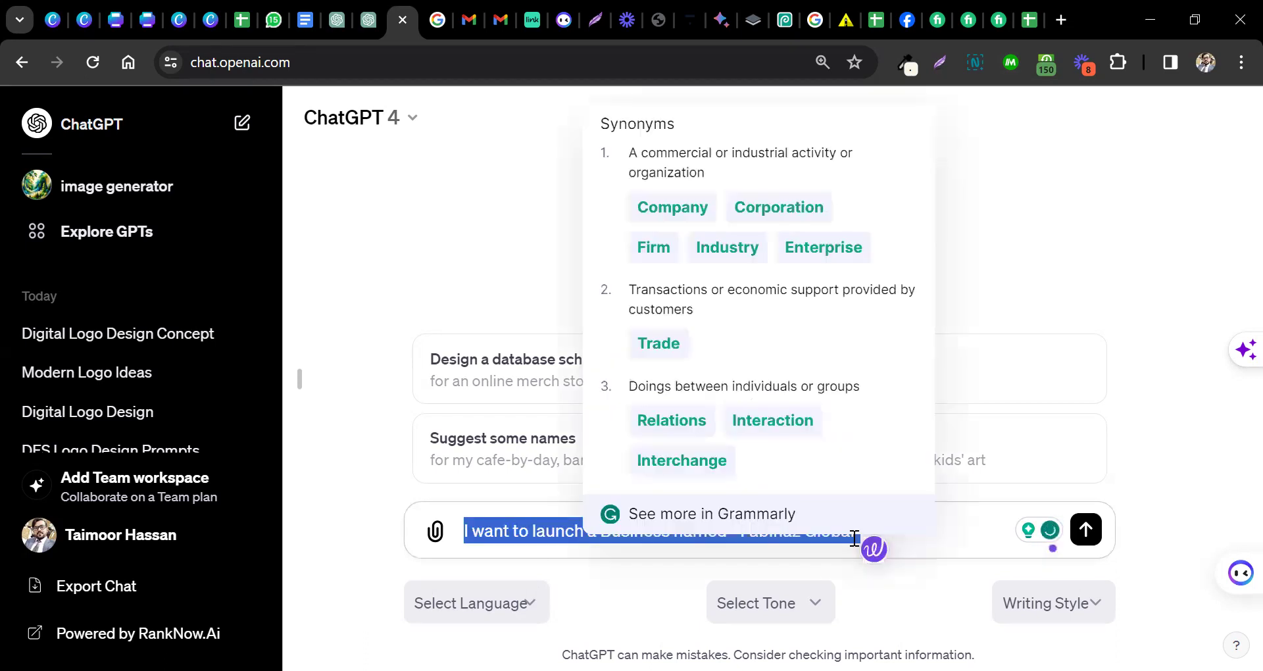
left_click(908, 541)
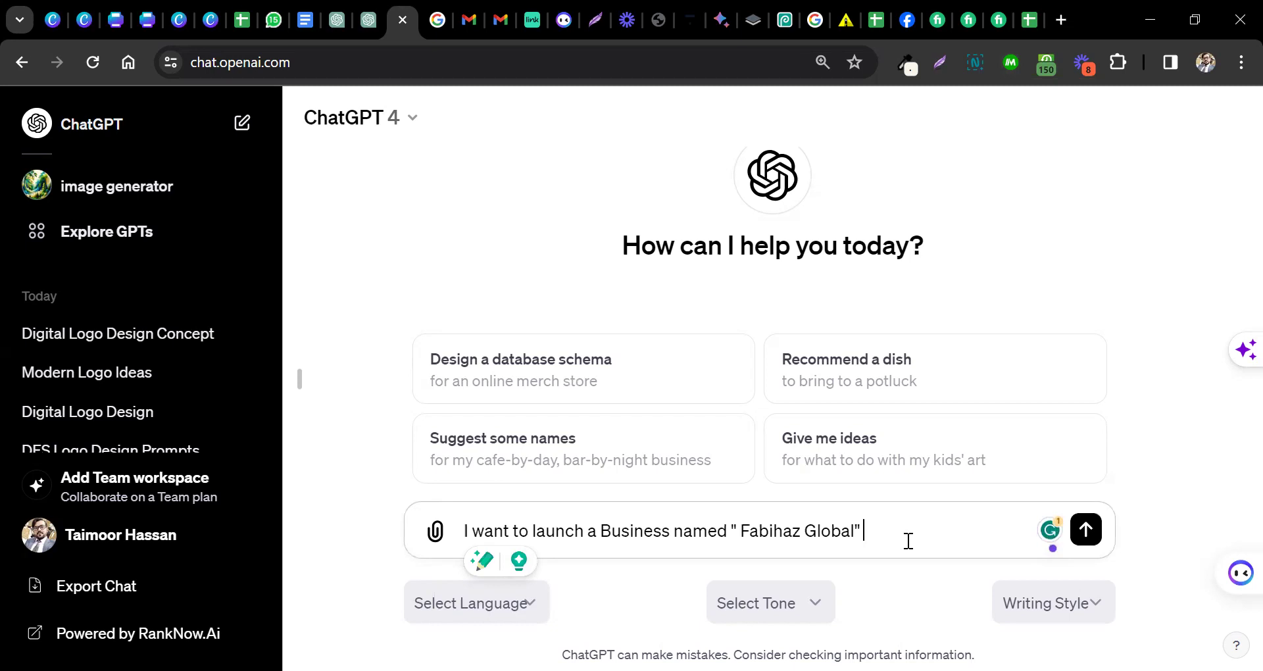
- Continue the message with "which provides digital Media services", accepting the suggested verb correction "provides"
type("which provide digita")
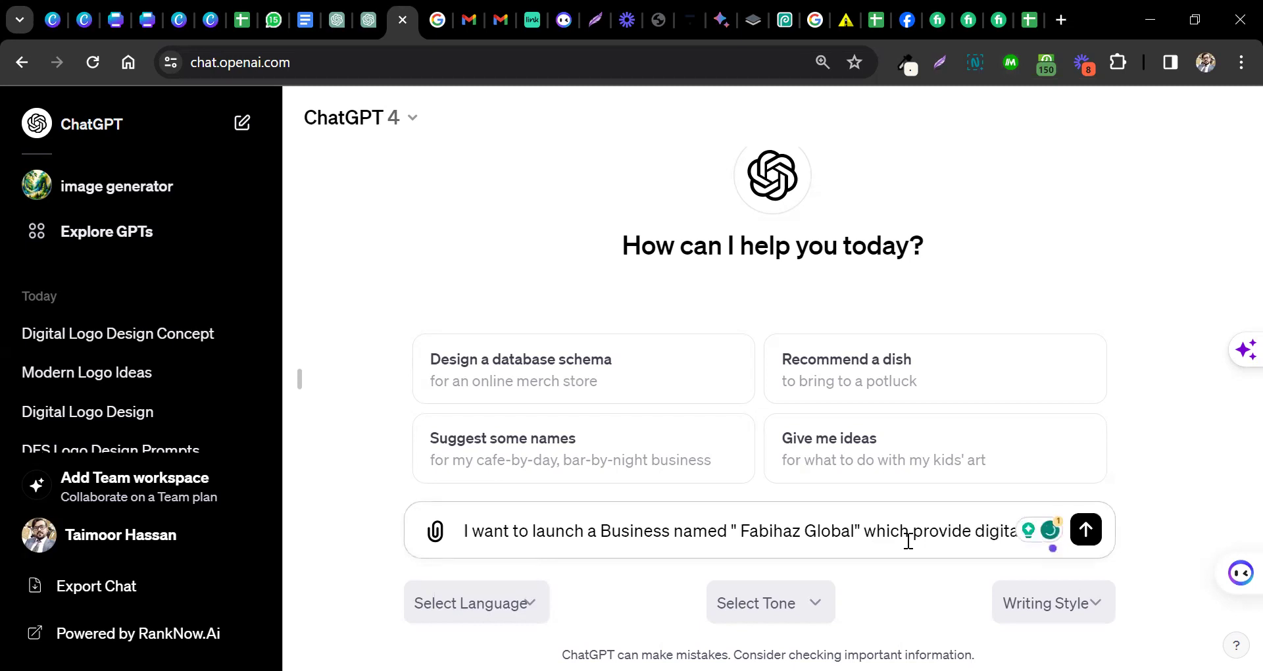
type("l Media serviv")
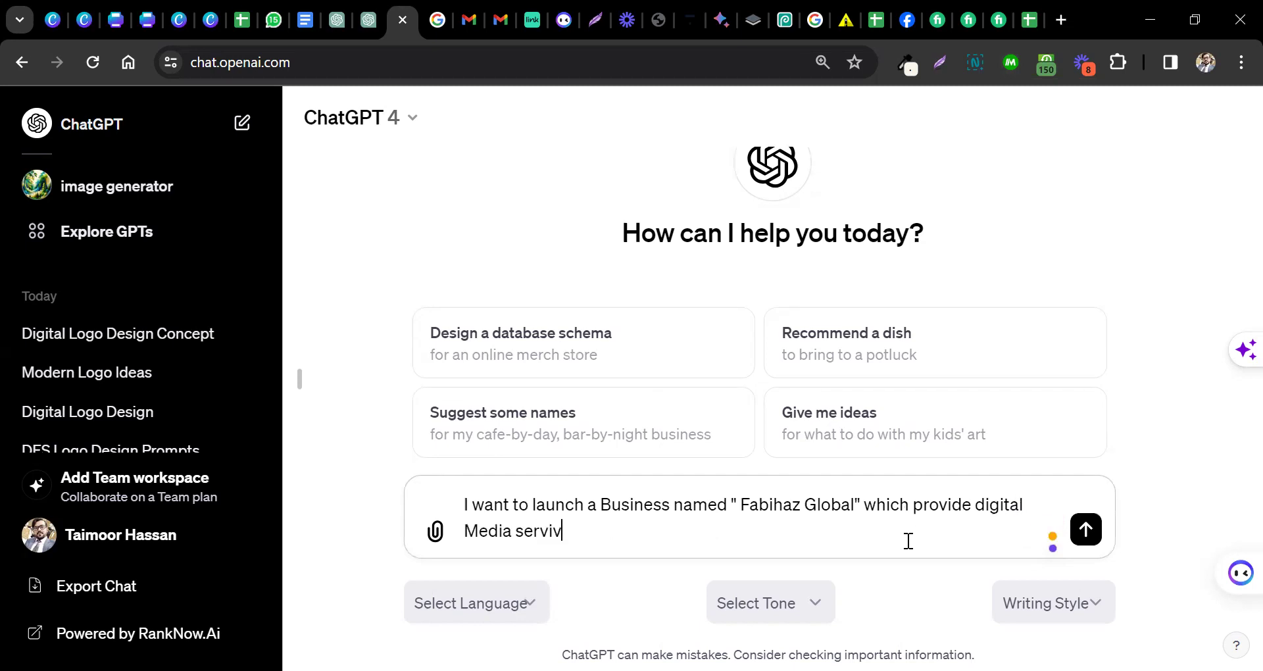
key("BackSpace")
type("ces")
mouse_move(953, 508)
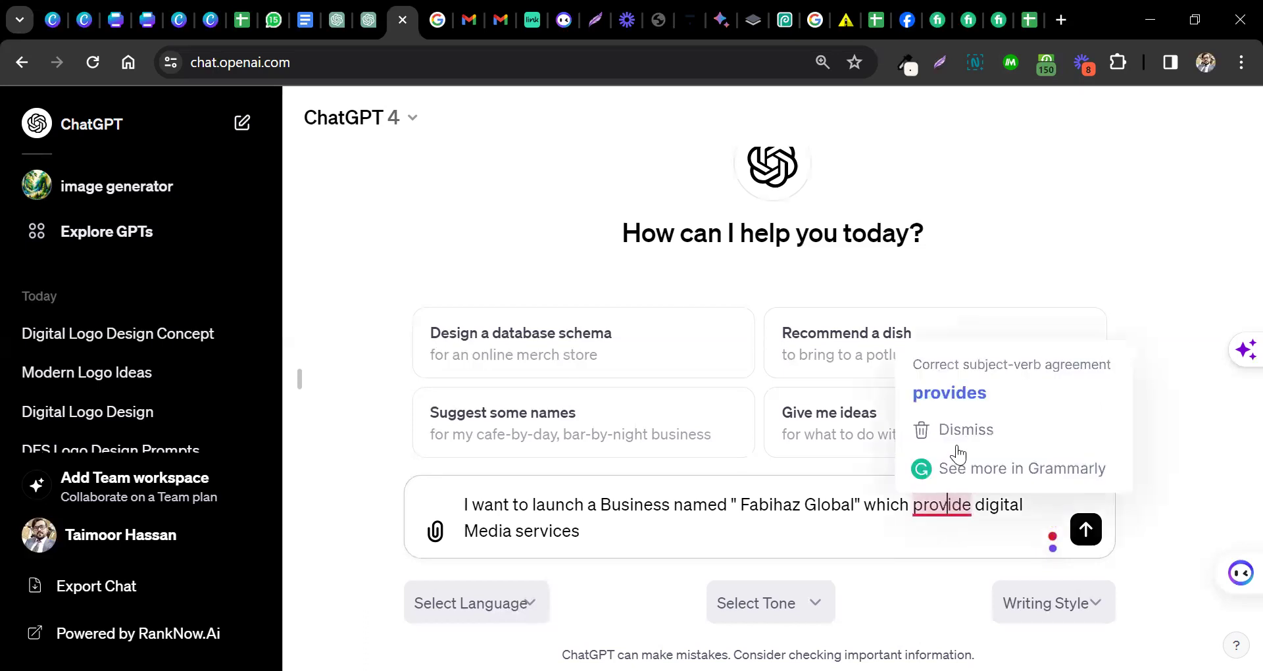
left_click(961, 398)
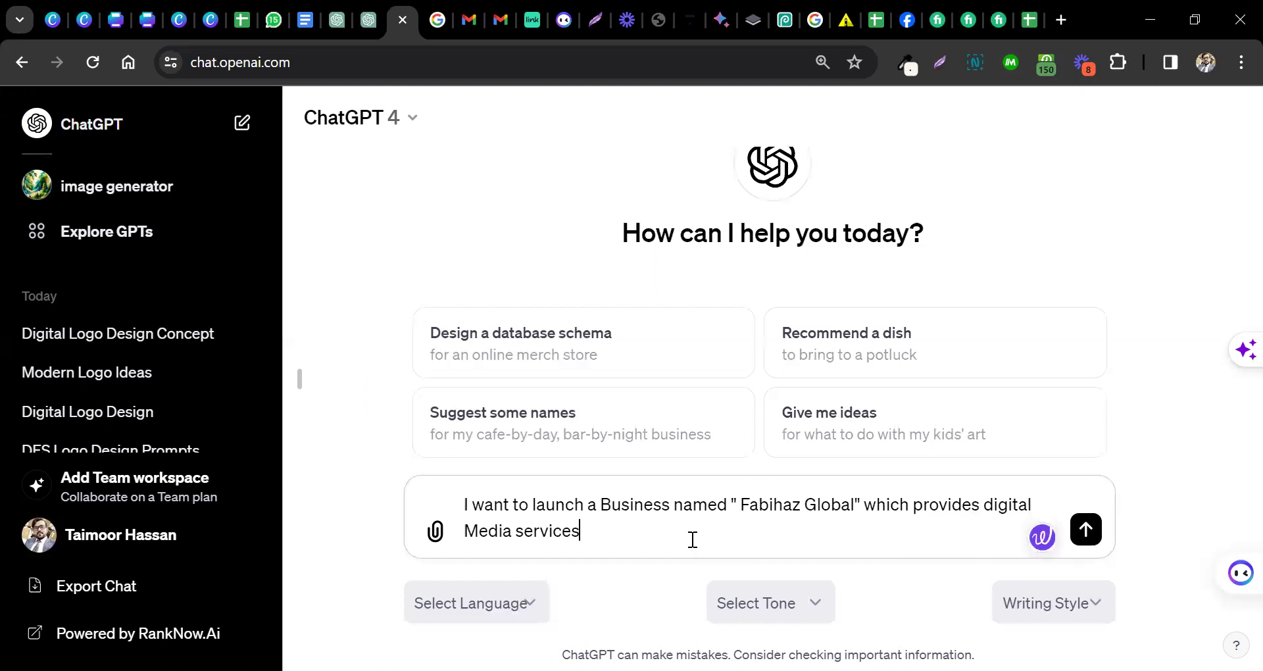
- Add the first example services to the message: "For instance: Graphic Designing, Social Media Marketing Services"
type("For ")
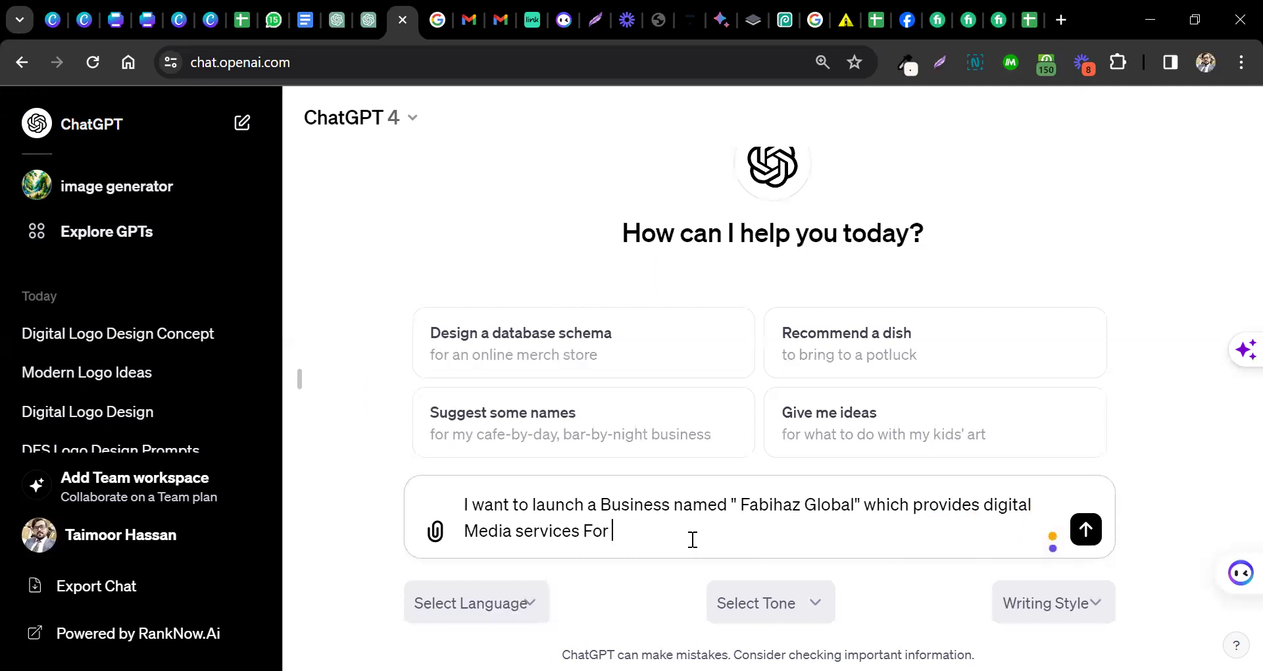
type("instance")
type(".")
type(" Graphic D")
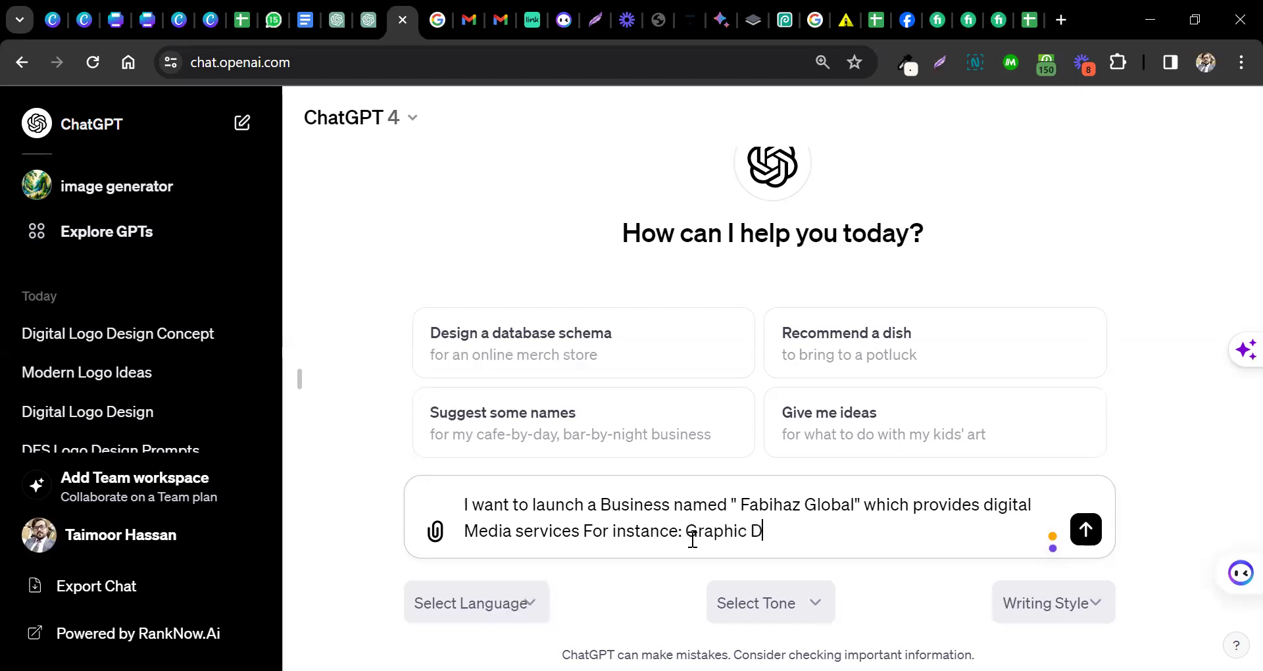
type("esigning, Soci")
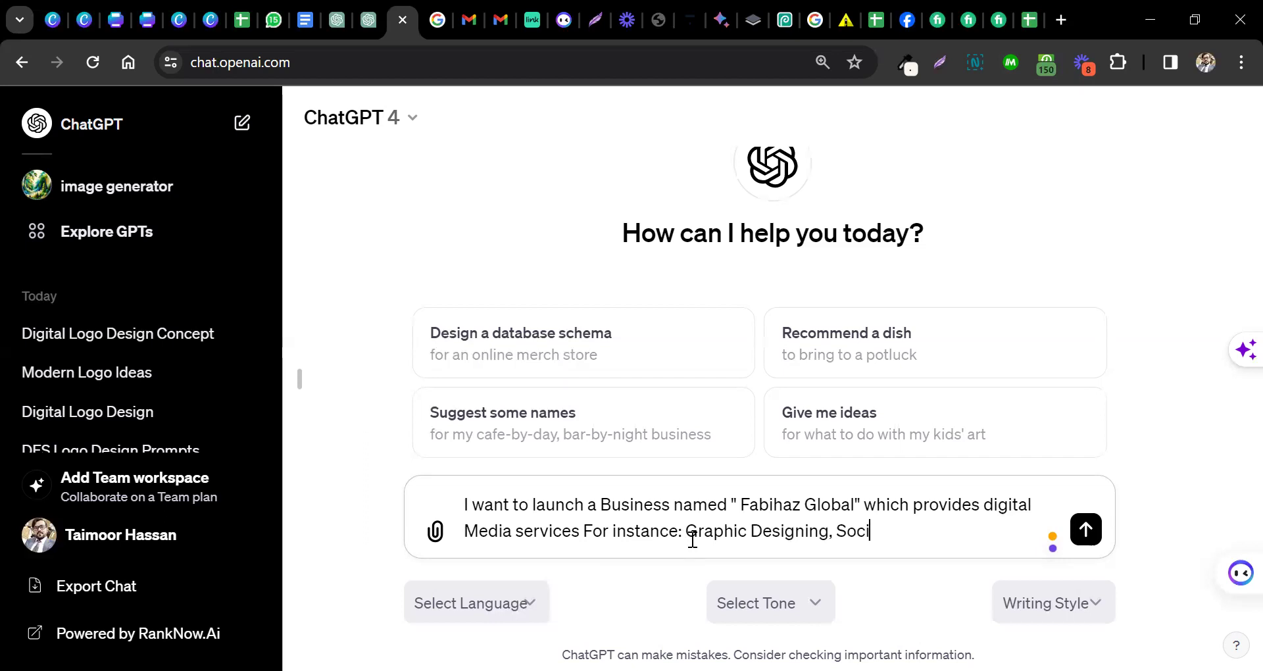
type("al Media Marke")
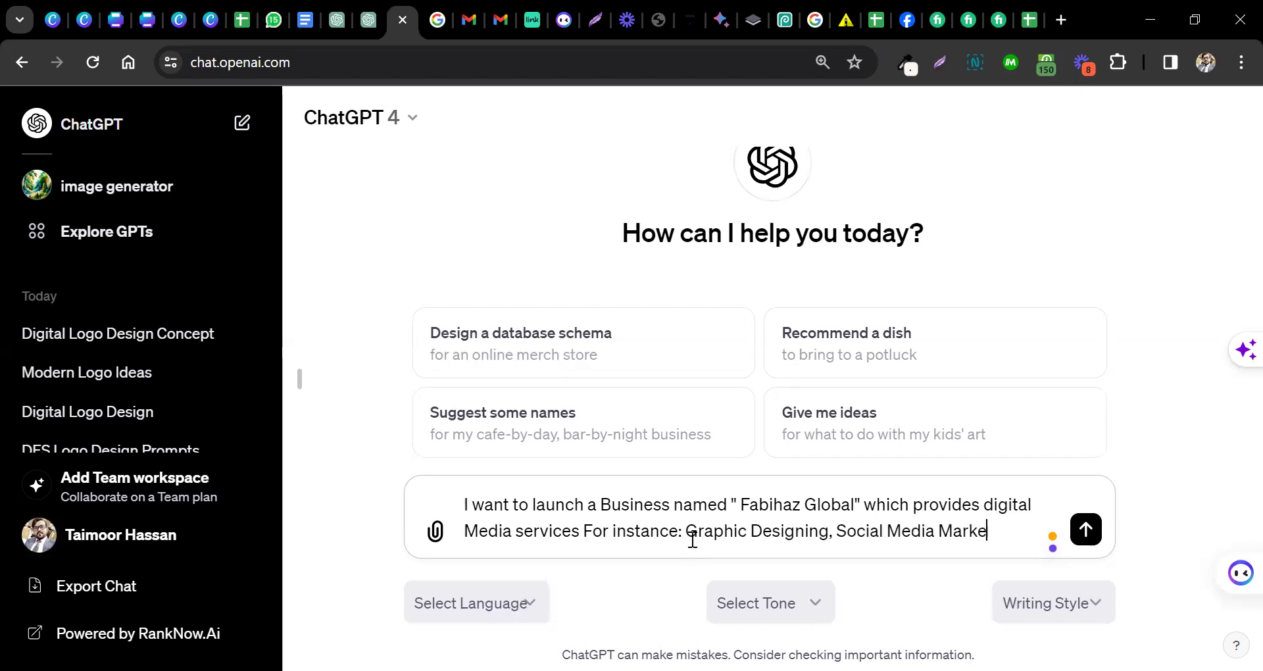
type("ting Services")
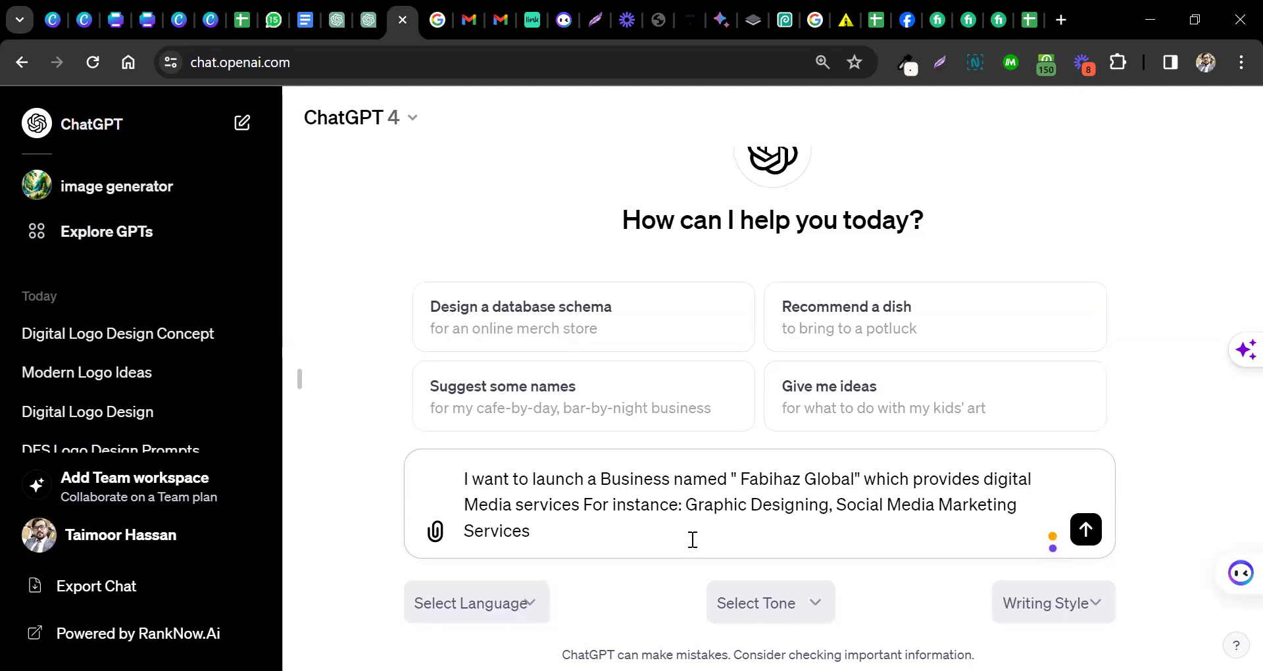
- Extend the service list with ", Digital Marketing, Content Creation and Writing, Web Designing Services etc."
type(", Digital Marketing,m")
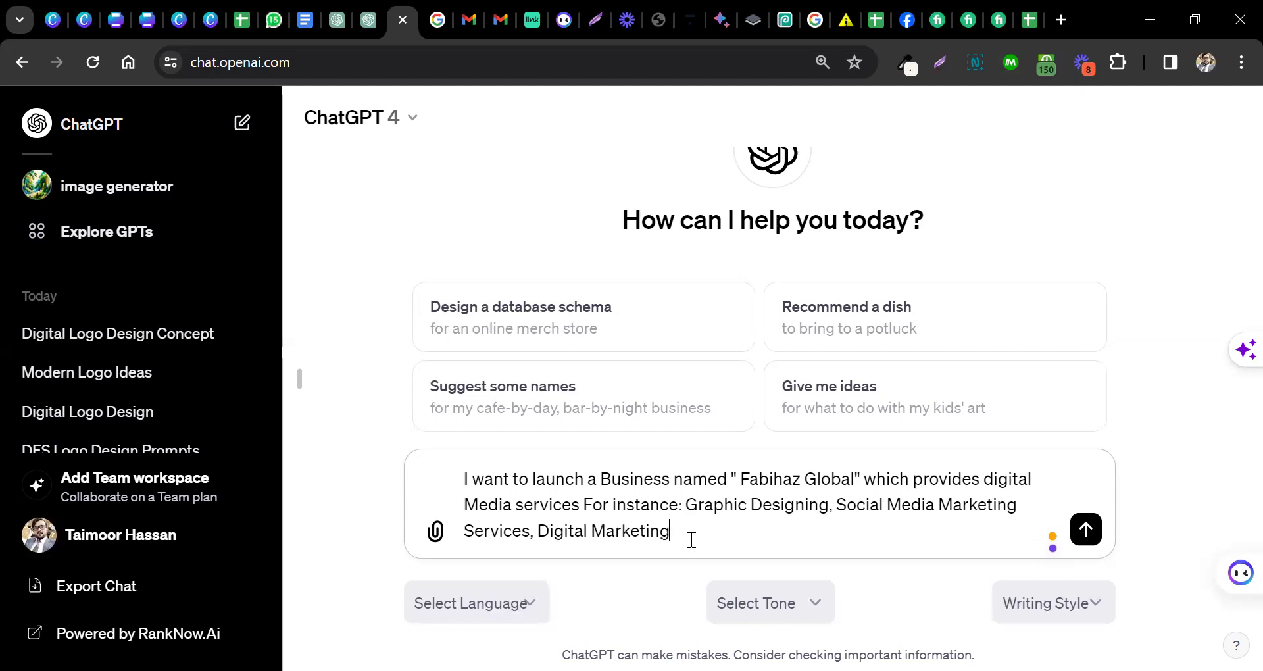
key("BackSpace")
type("Content Creation,")
key("BackSpace")
key("BackSpace")
type("and Writ")
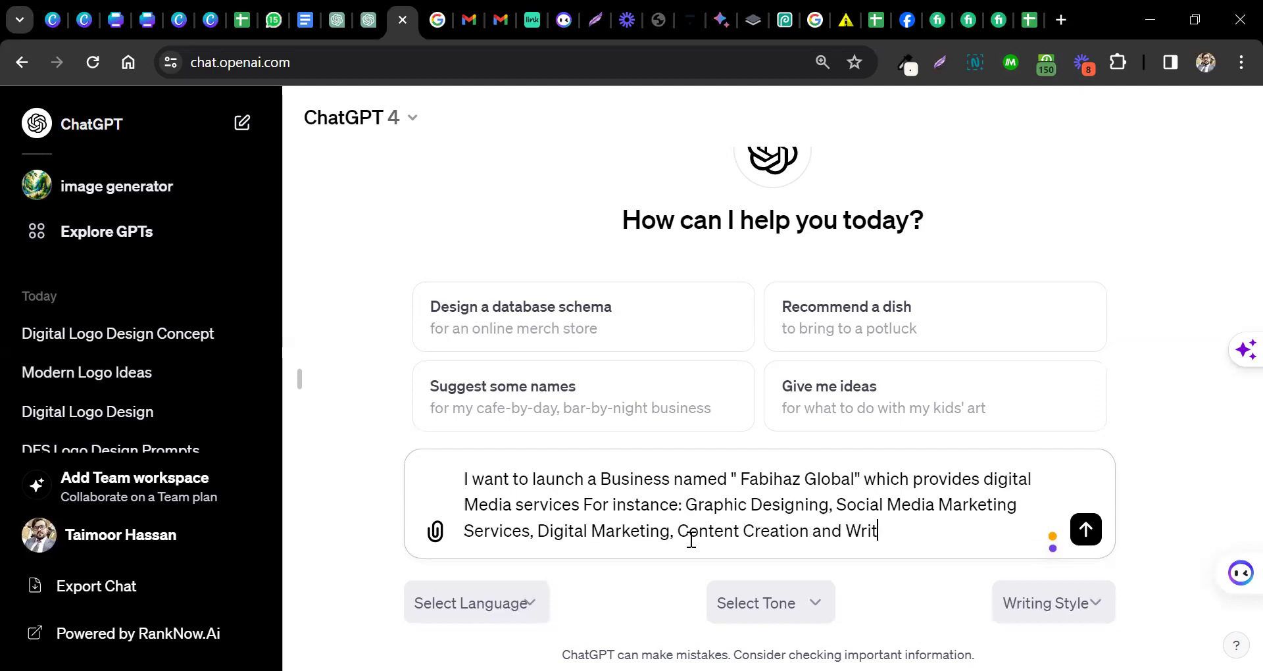
type("ing, Web Des")
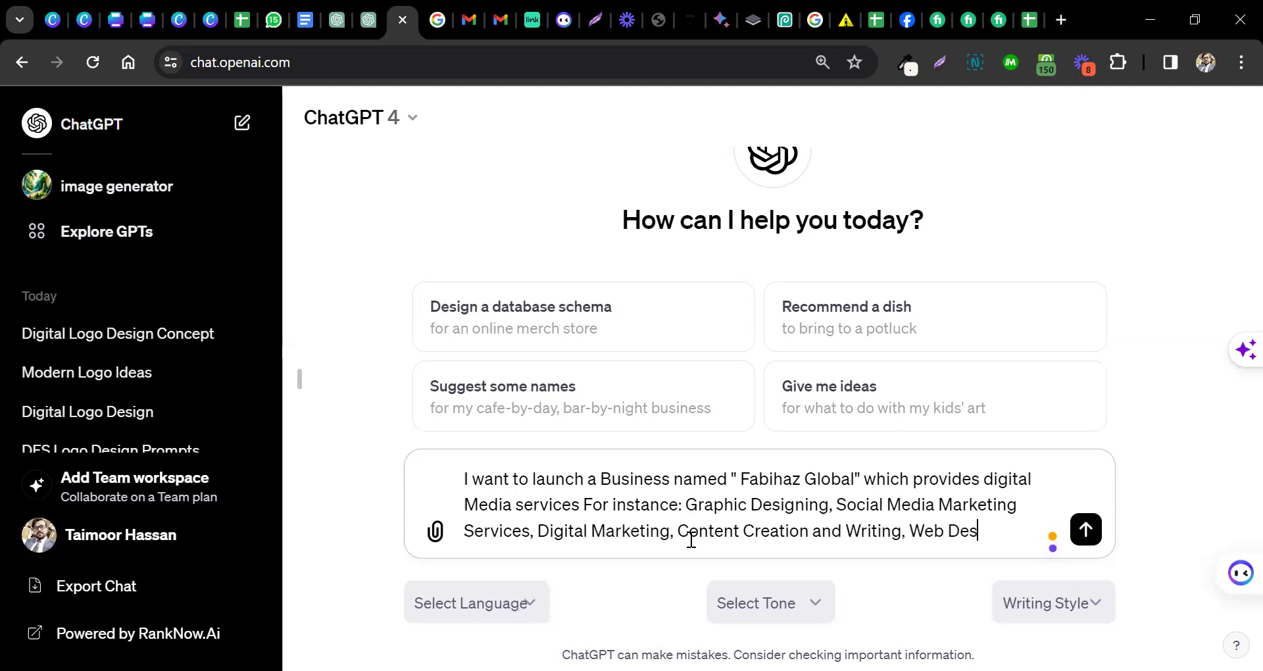
type("igning Serv")
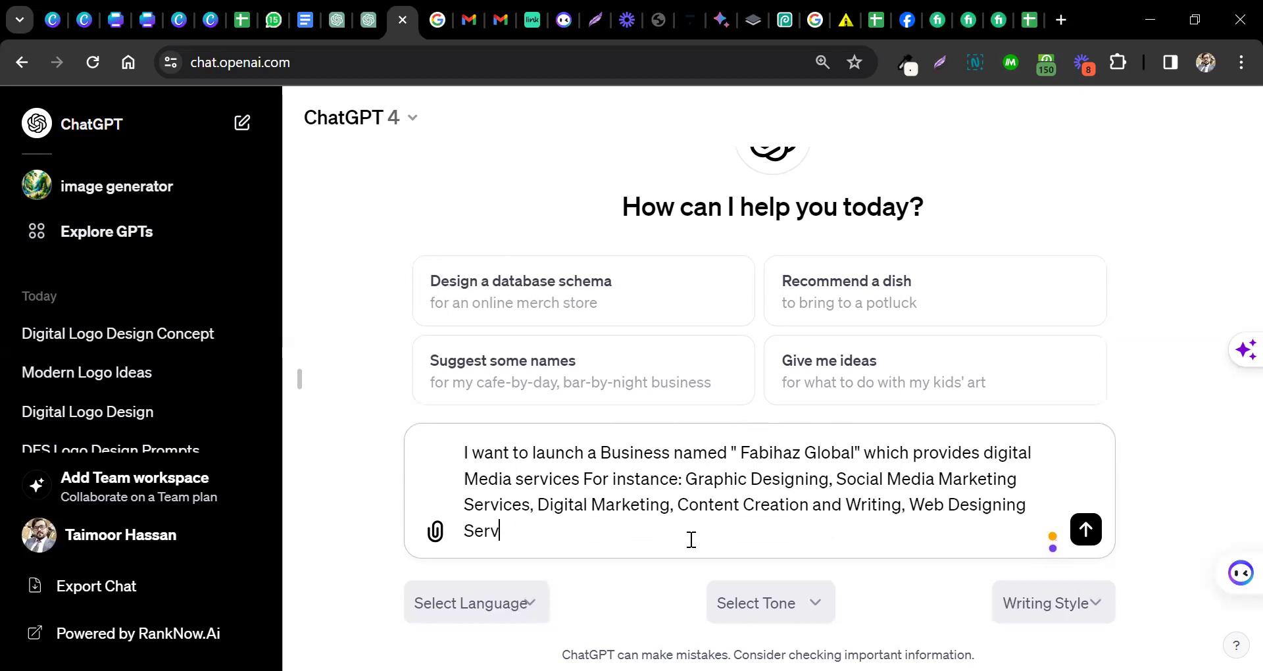
type("ices etc.")
- Accept the grammar suggestion to remove "For instance" and insert "i.e." before "Graphic Designing"
left_click(750, 455)
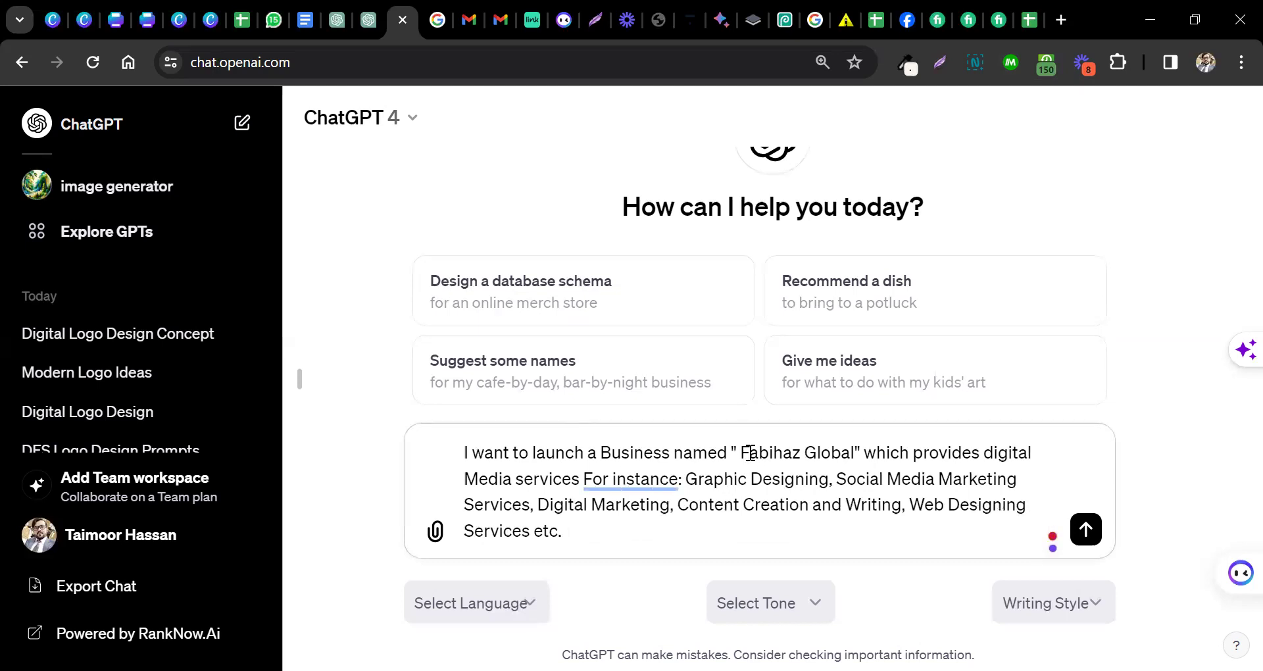
mouse_move(601, 475)
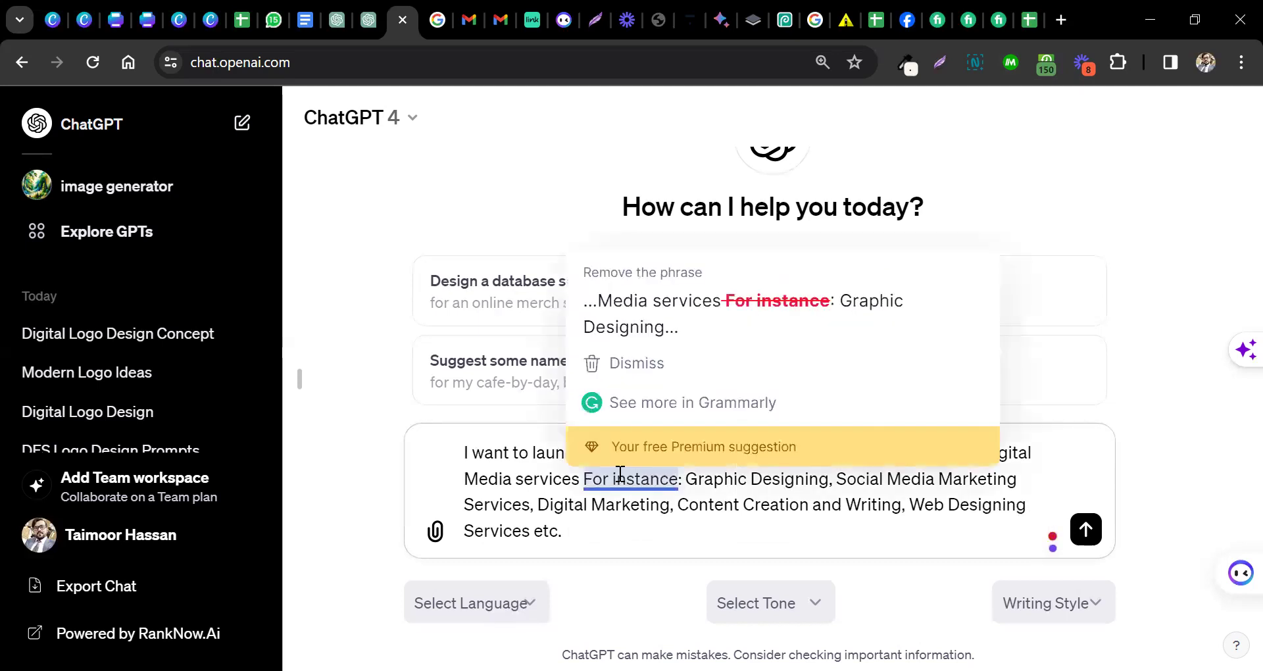
left_click(689, 323)
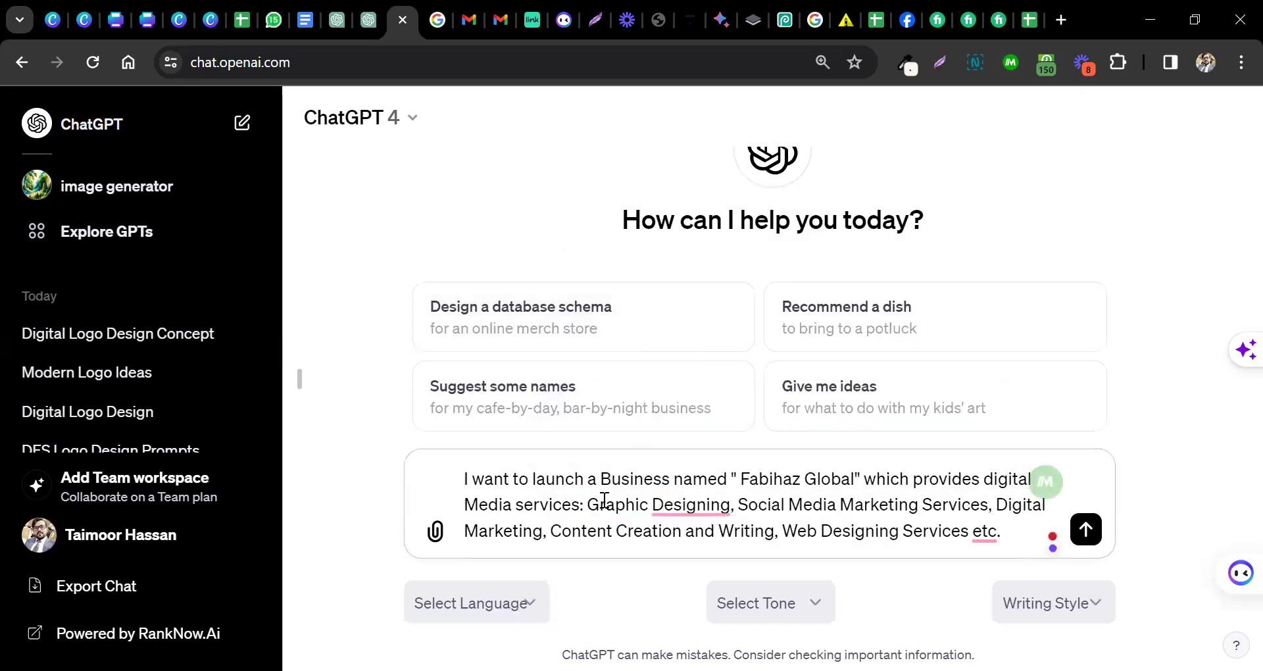
type("i.e.")
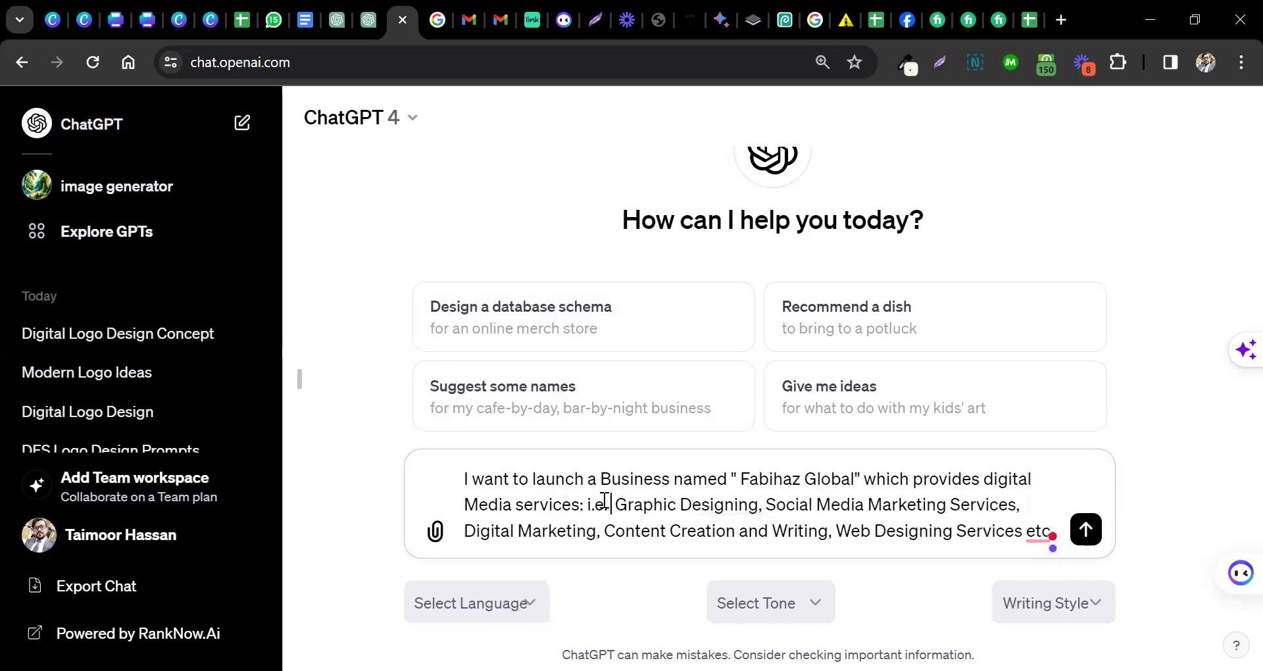
- Add the sentence "I want to Create a Logo" after the service list in the message
left_click(1014, 531)
key("Right")
key("Right")
key("Right")
type(". I wna")
key("BackSpace")
key("BackSpace")
type("ant t")
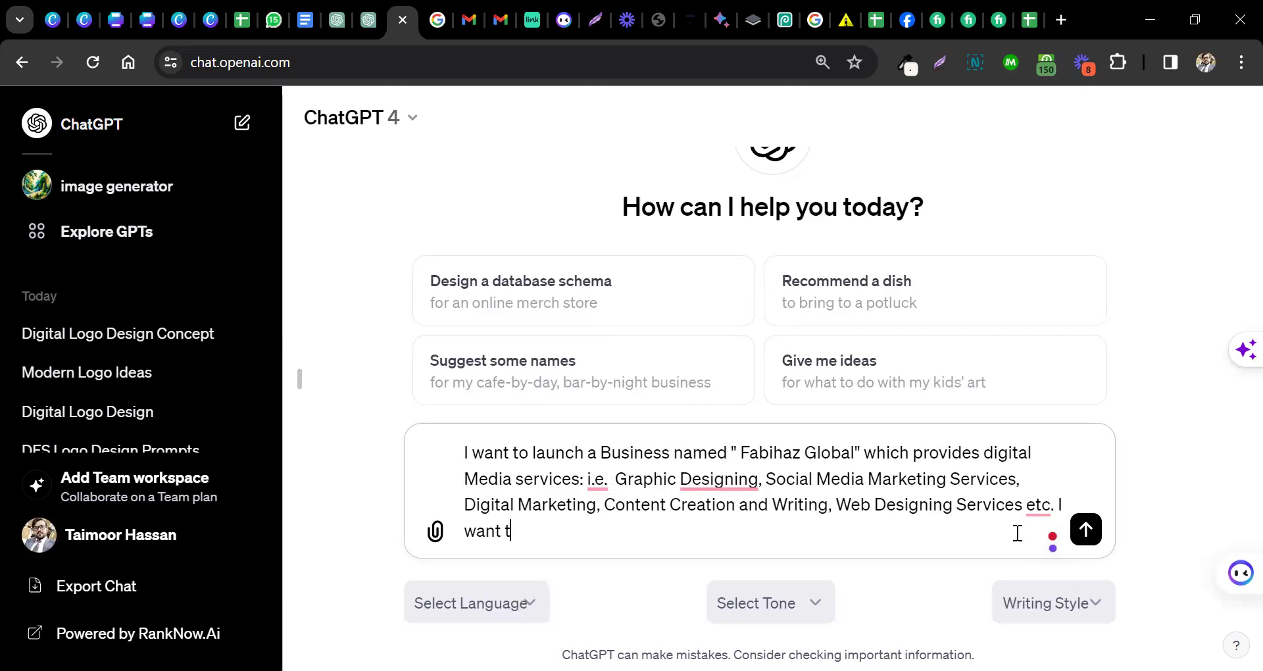
type("o Create a Logo")
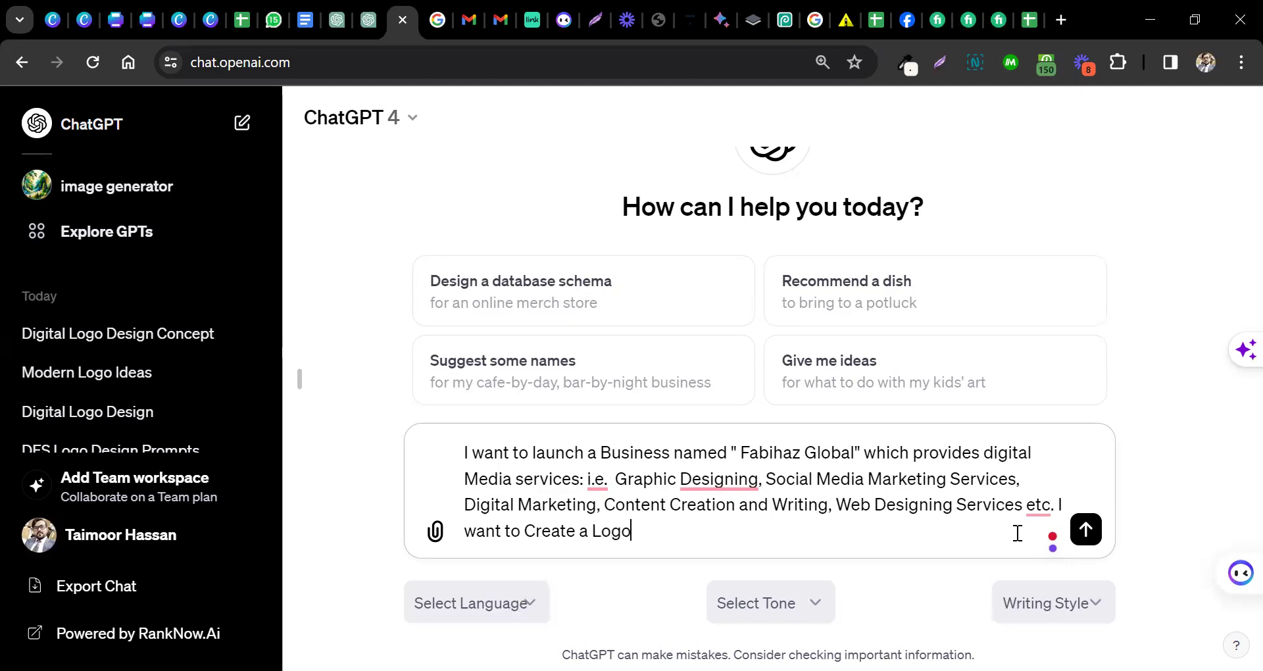
- Specify the logo style in the message with "it must be a Modern and Sleek design"
type(" in")
key("BackSpace")
key("BackSpace")
type("t must be a Moderna n")
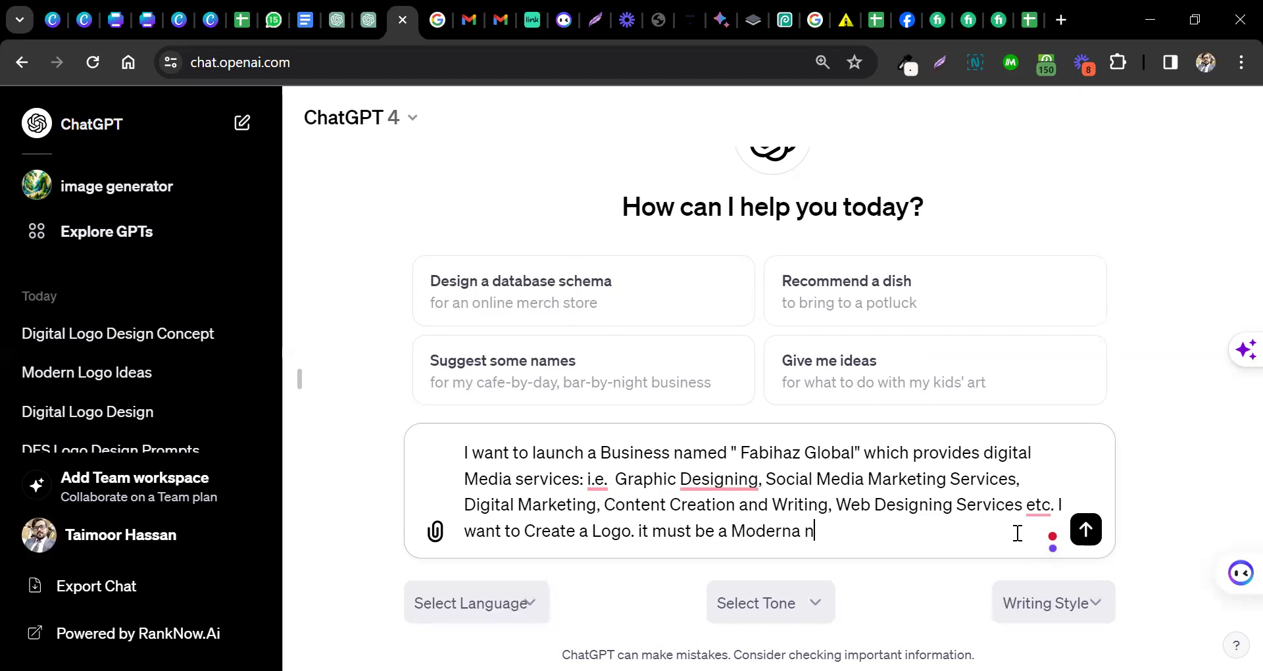
key("BackSpace")
type("and Sleed")
key("BackSpace")
type("k design")
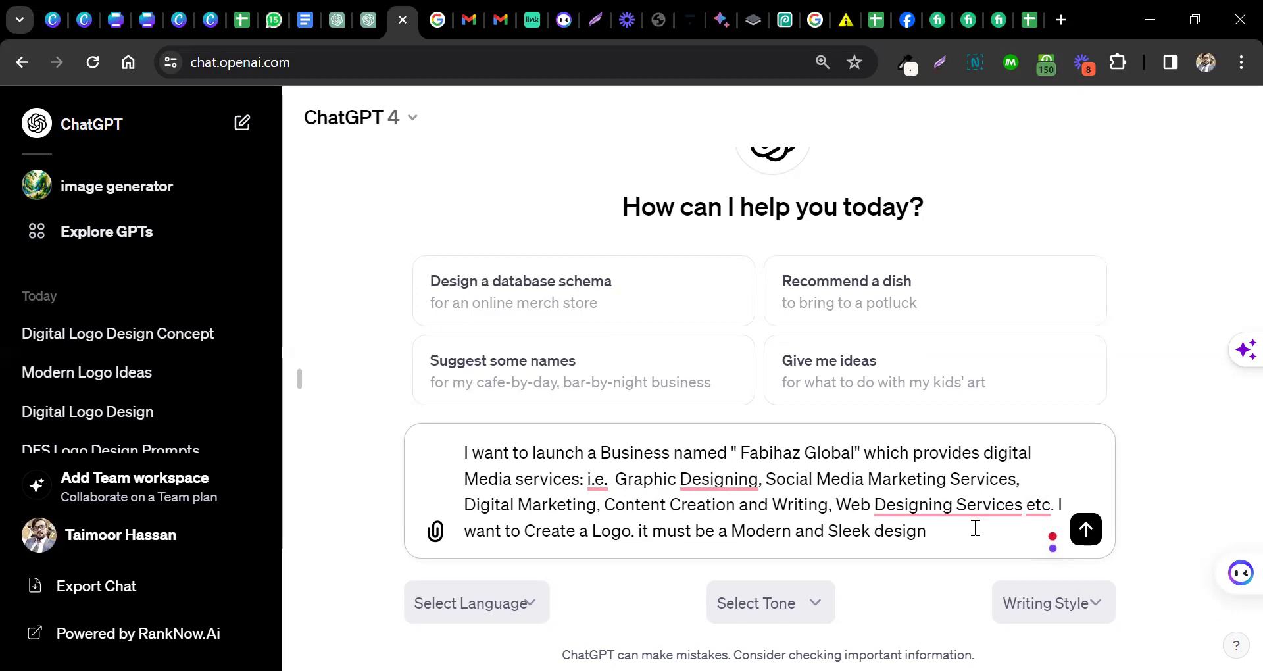
- Append "I will use AI software Tools for text to image. Make me 5 different prompts for logo design" to the message
type("will use")
type("soft")
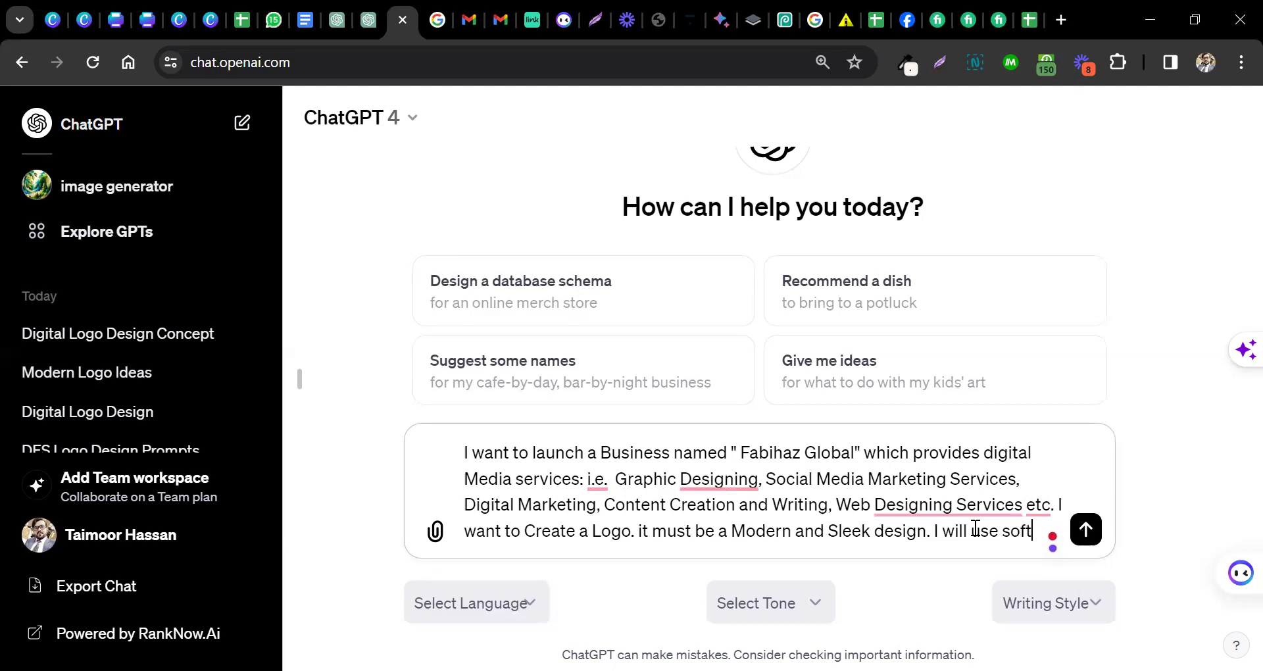
type("ware")
left_click(1011, 503)
type("AI software ")
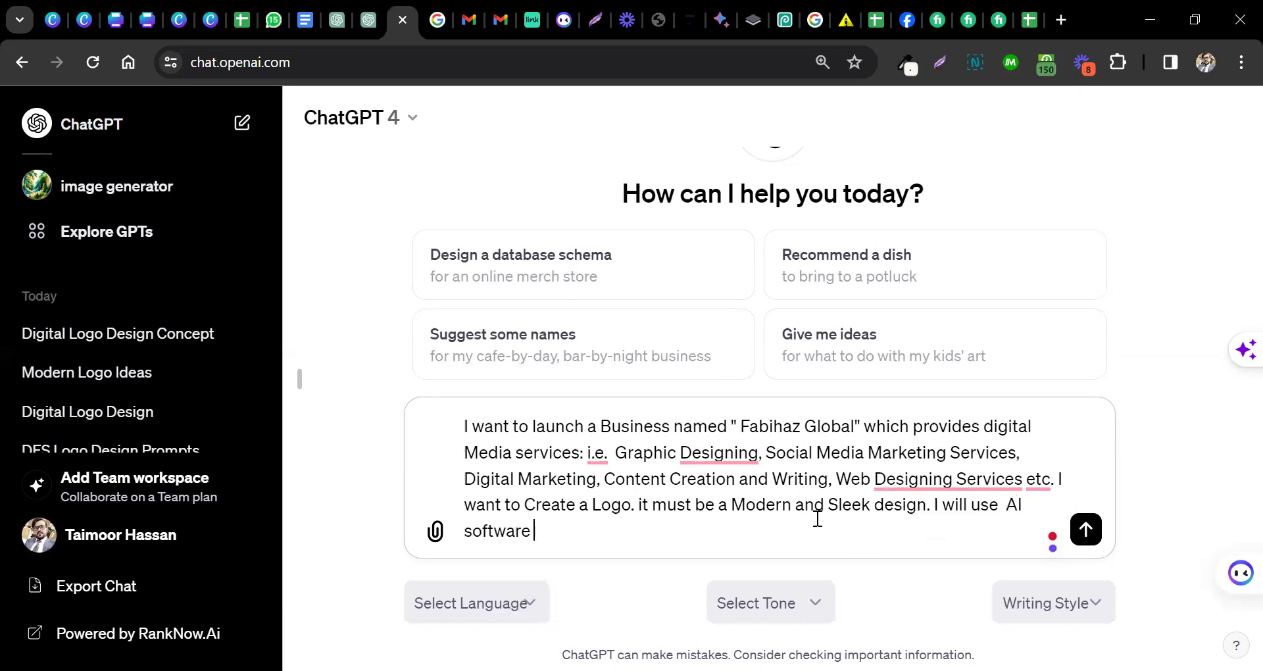
type("Tools")
type(" like")
key("BackSpace")
key("BackSpace")
key("BackSpace")
type("for text to ima")
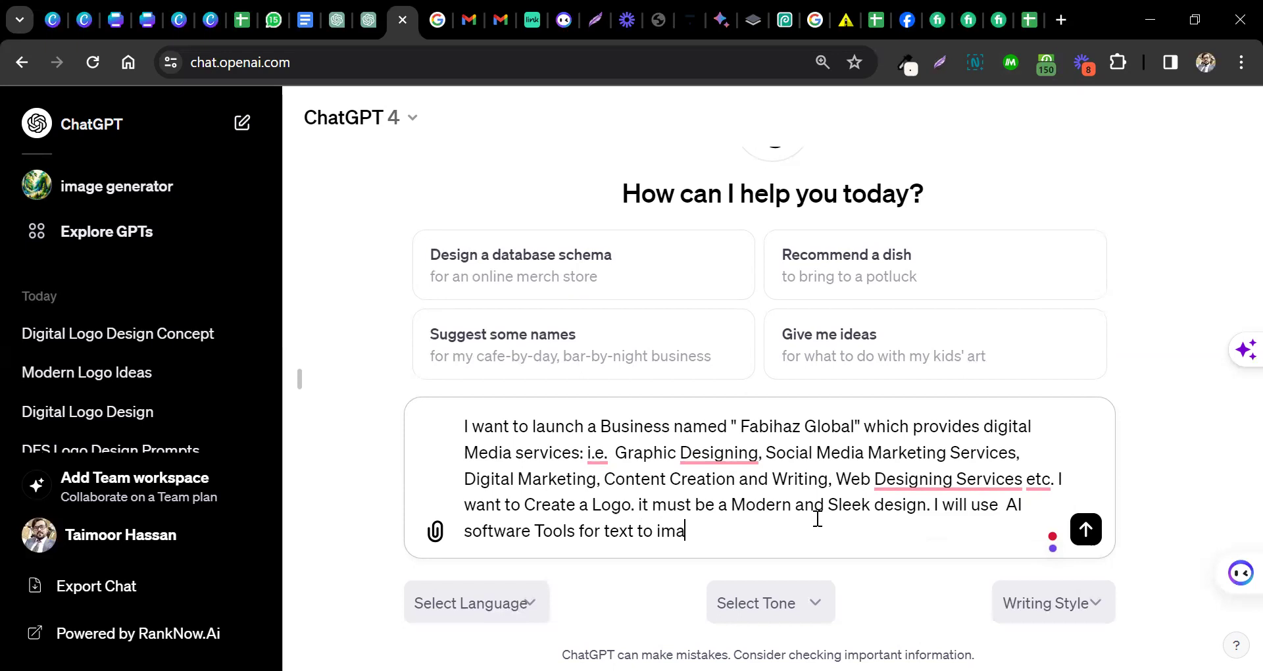
type("ge. Make me ")
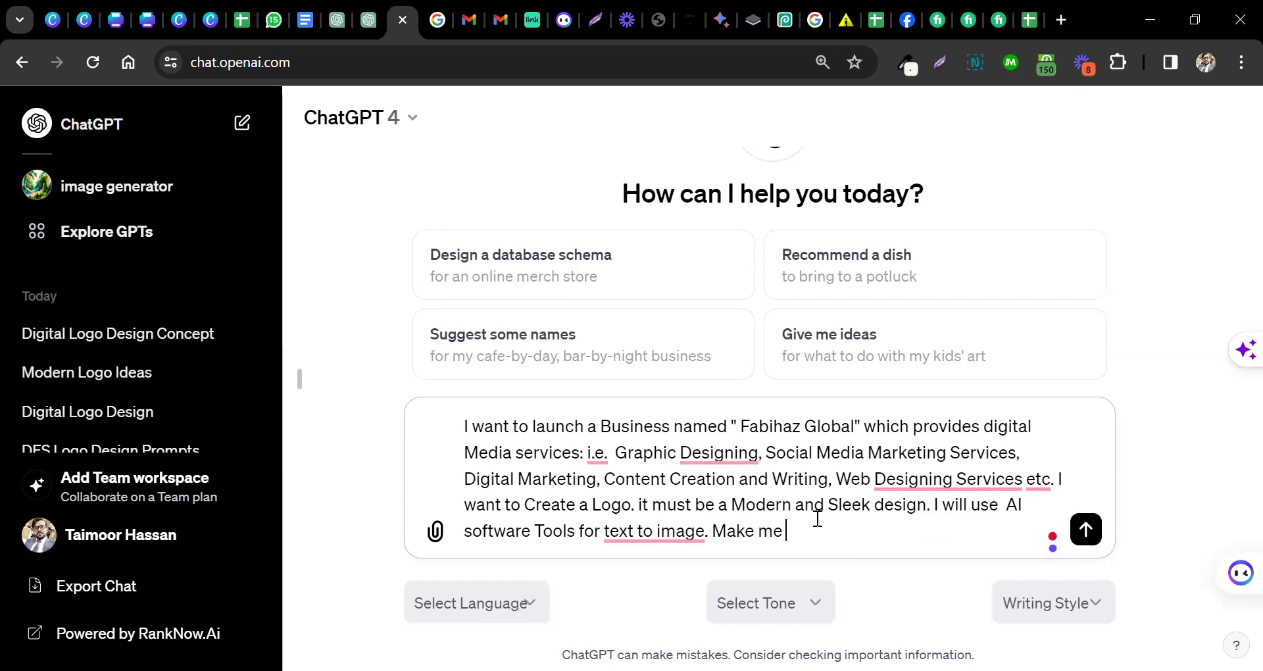
type("5 different prompts for logo design")
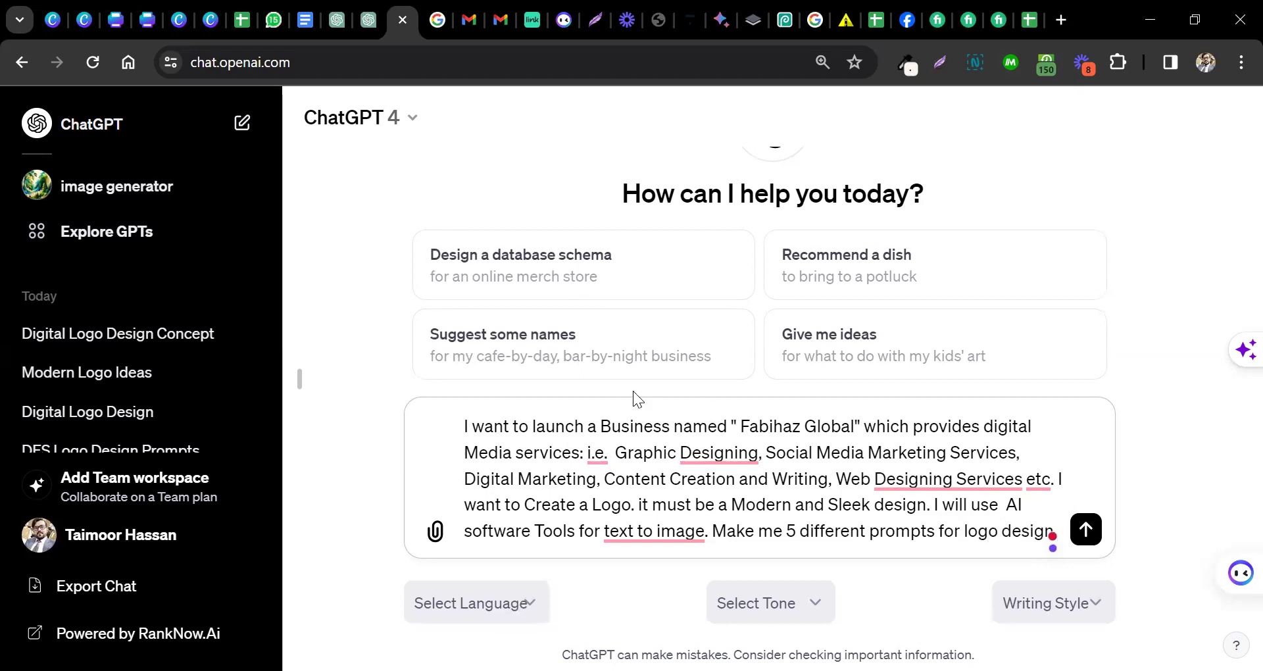
key("ctrl+a")
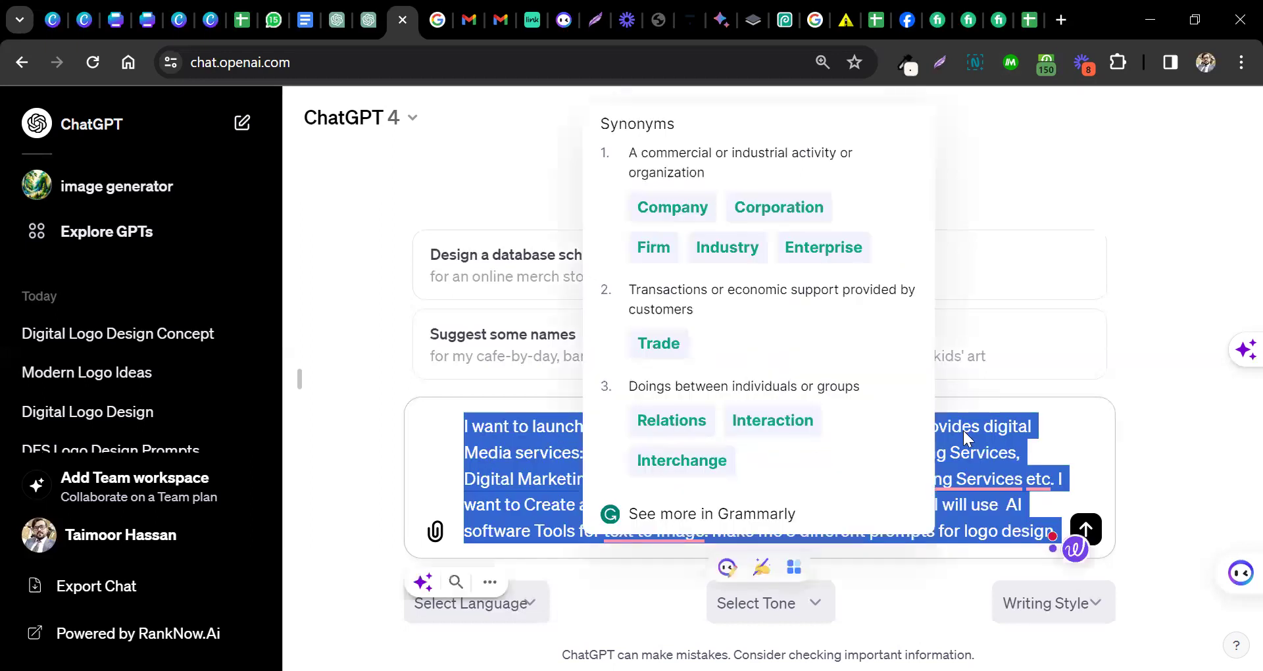
left_click(978, 426)
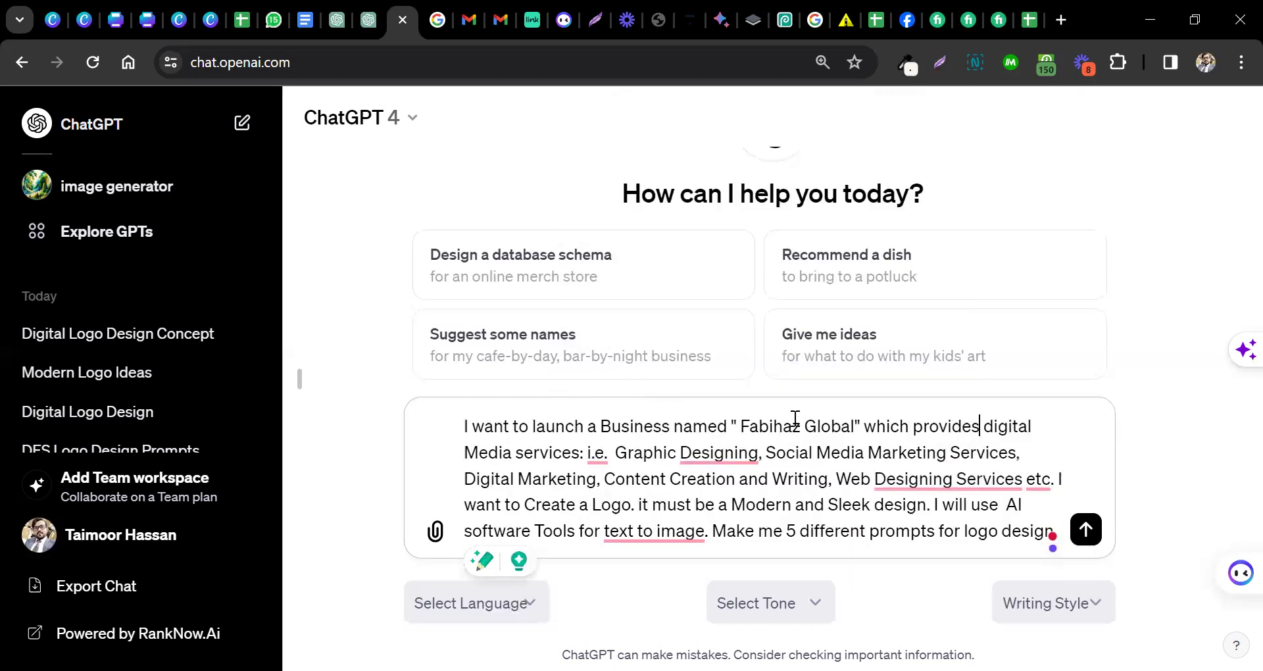
double_click(794, 418)
left_click(866, 421)
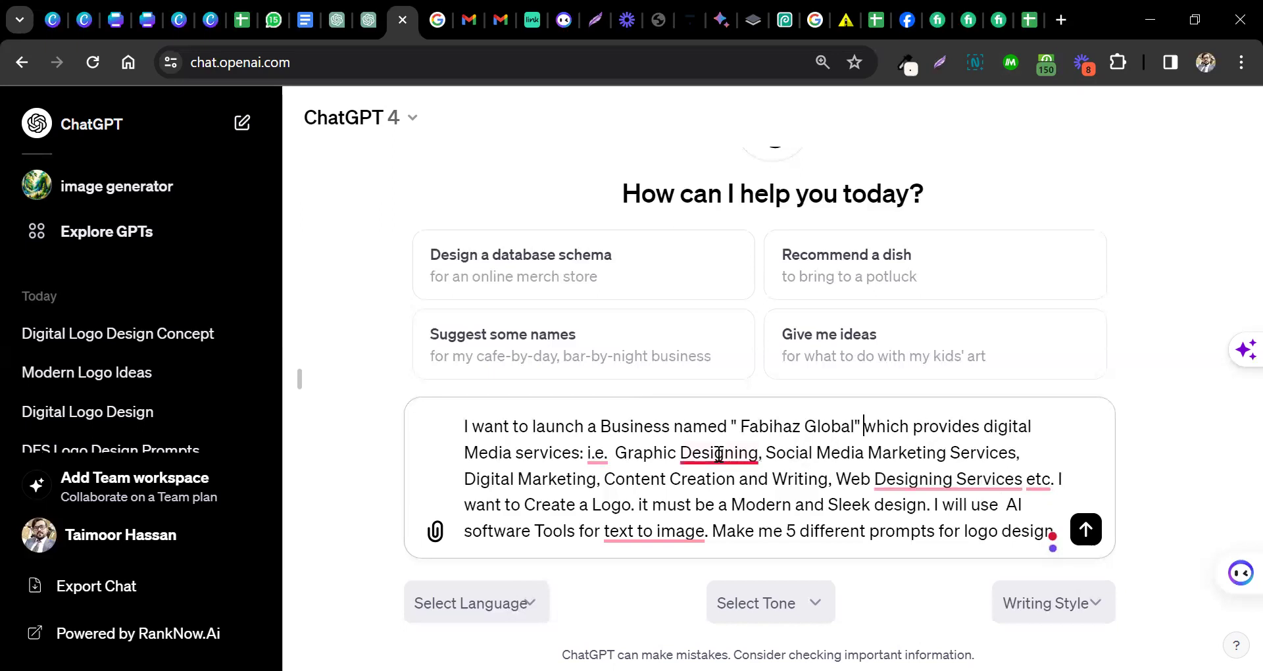
- Accept the grammar suggestion that replaces "Designing" with "design" after "Graphic" in the message
mouse_move(719, 453)
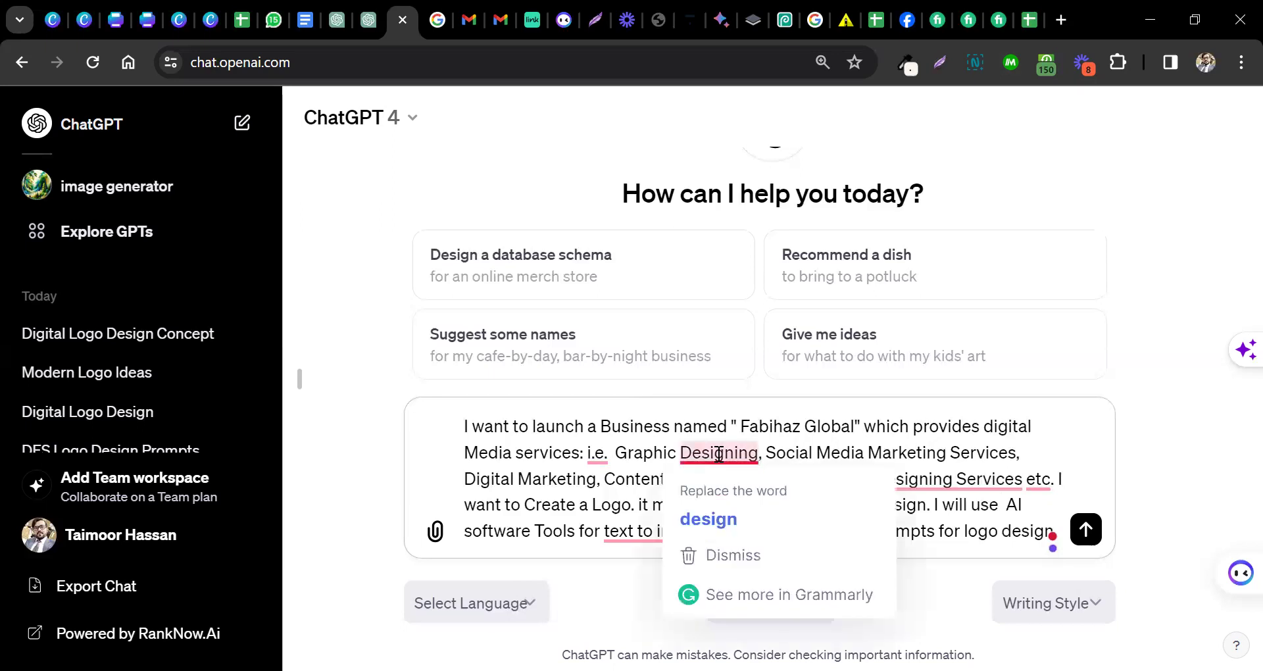
left_click(716, 516)
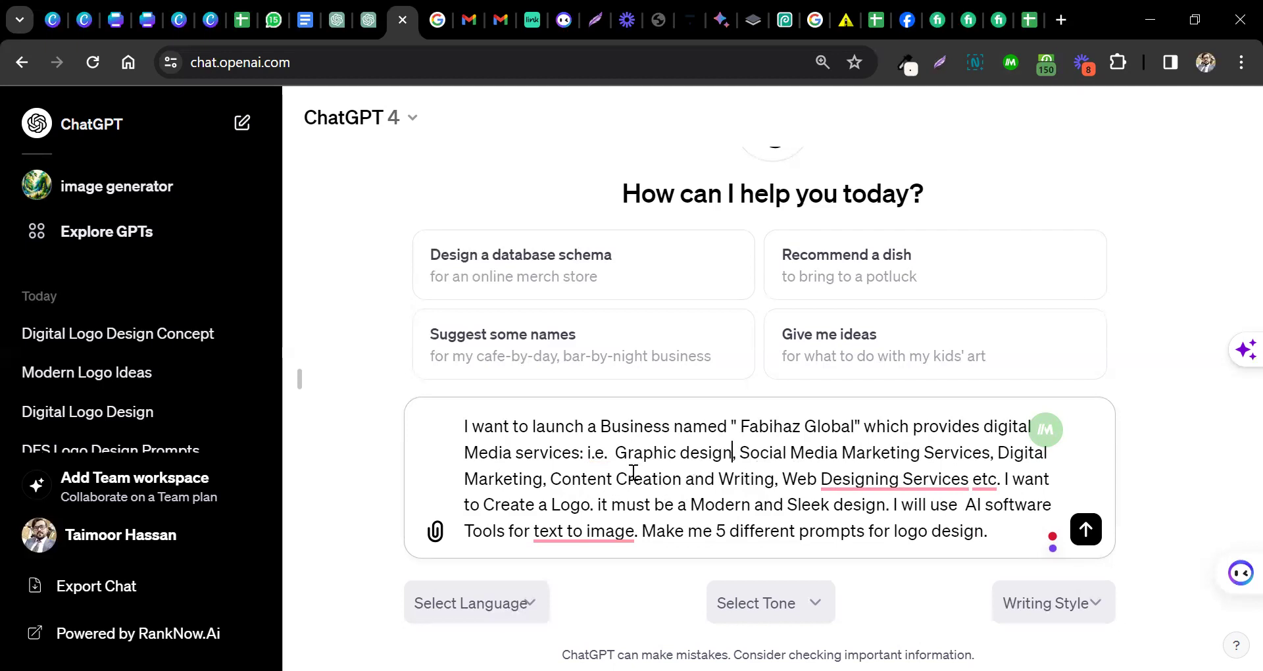
left_click(751, 505)
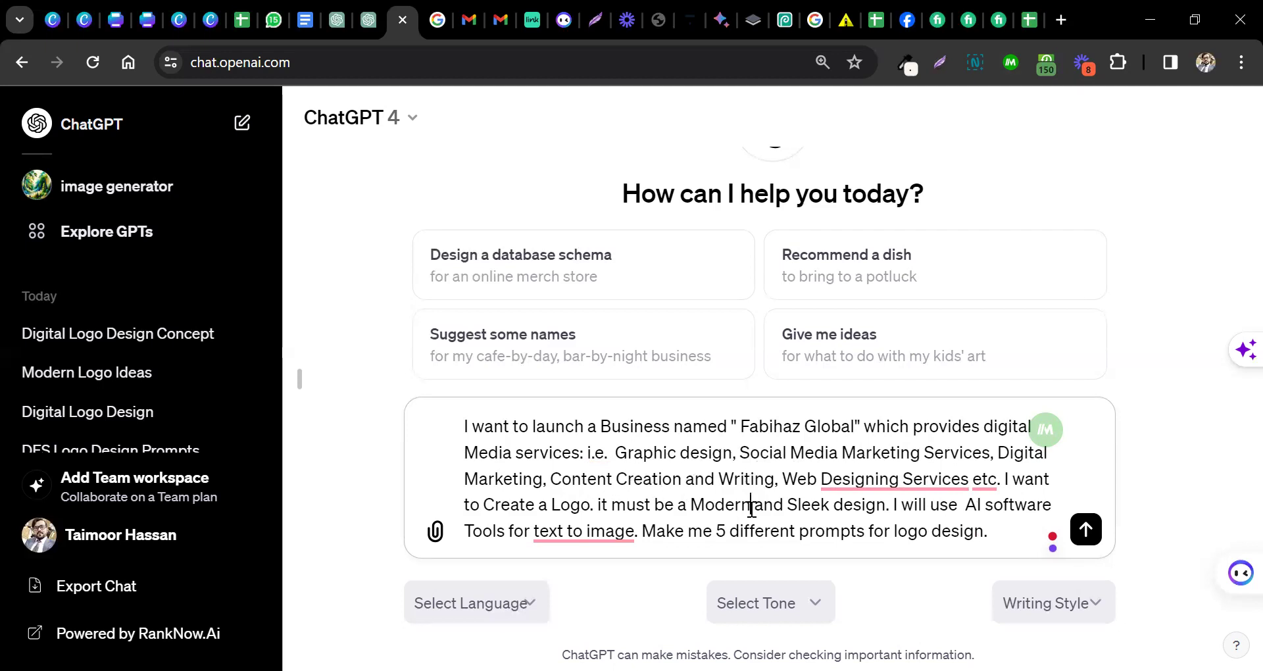
double_click(703, 504)
left_click(891, 506)
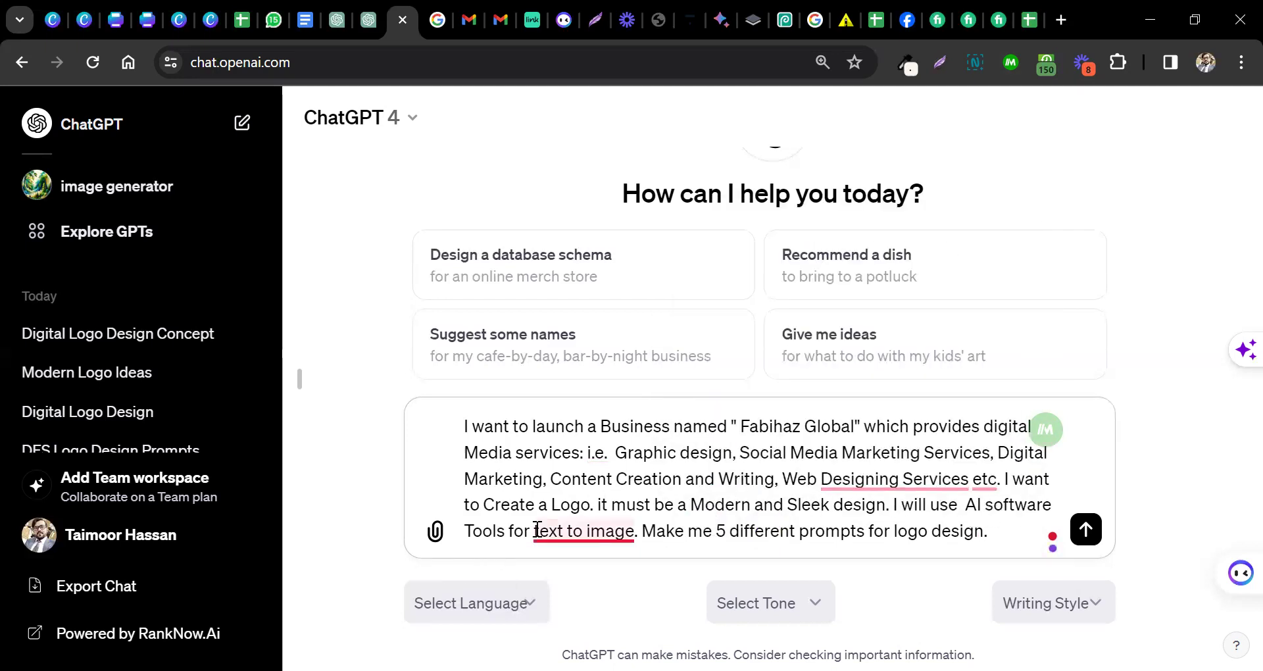
- Accept the suggestion to hyphenate "text-to-image" and send the message requesting five logo prompts
mouse_move(537, 530)
left_click(595, 417)
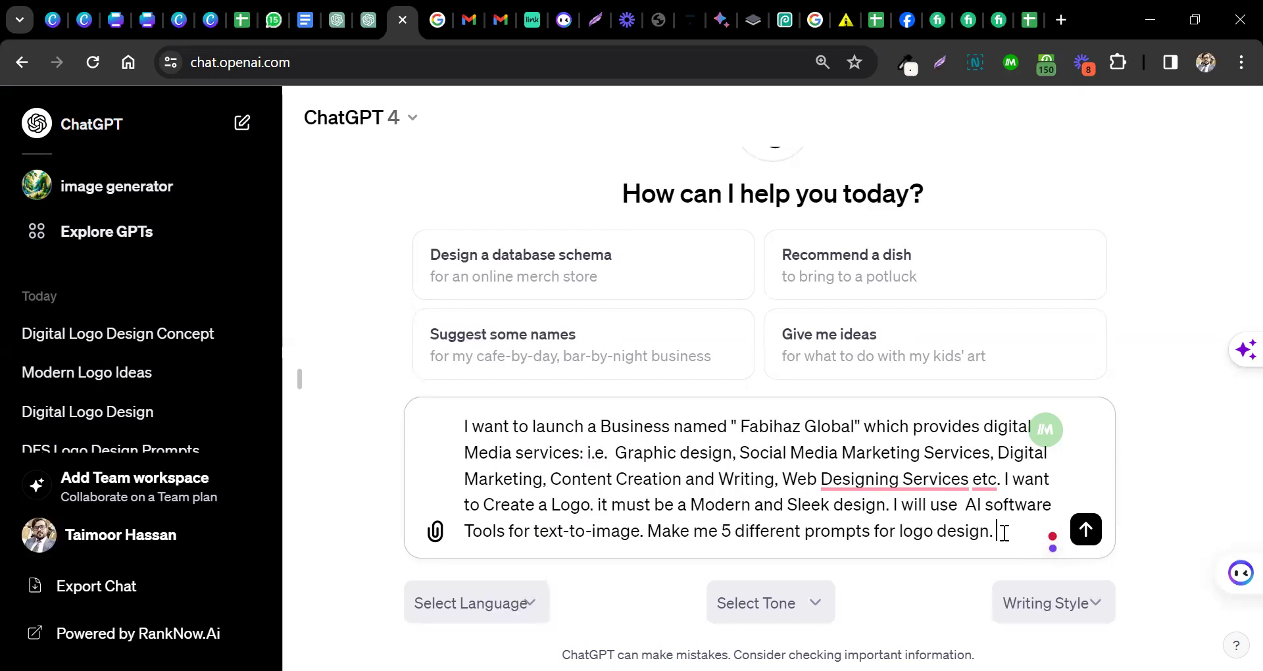
key("Return")
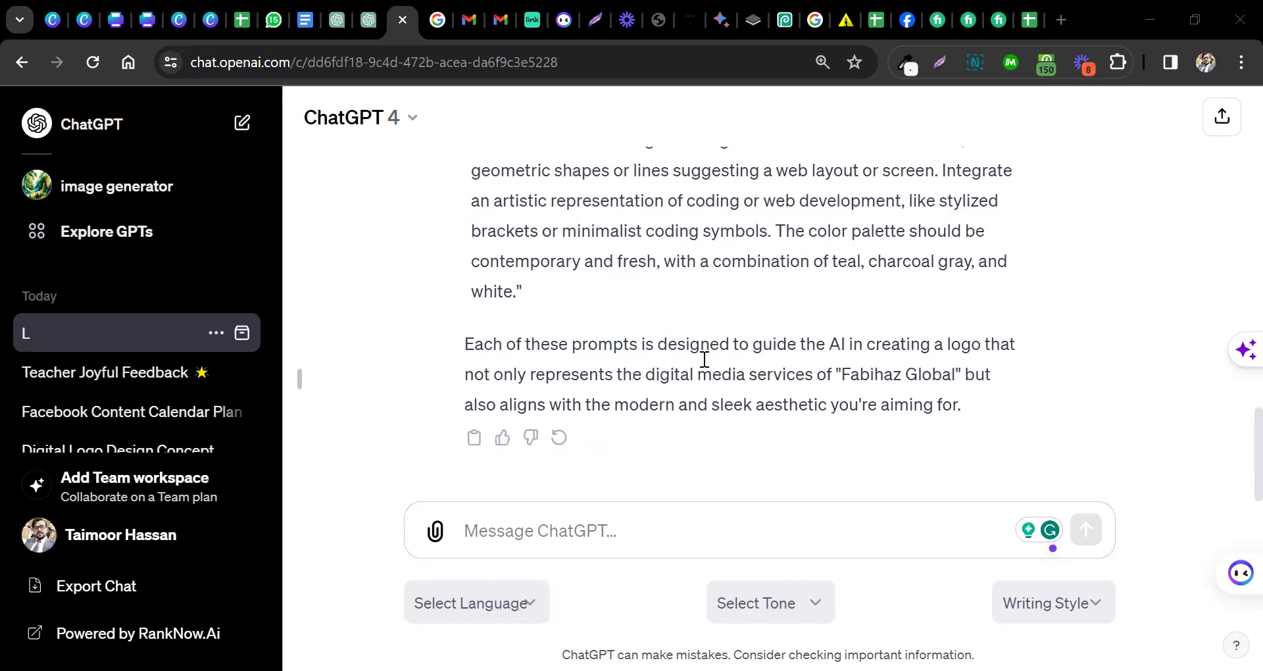
- Duplicate the browser tab with the logo prompts conversation and start a new chat in the duplicate
scroll(740, 357, "up", 10)
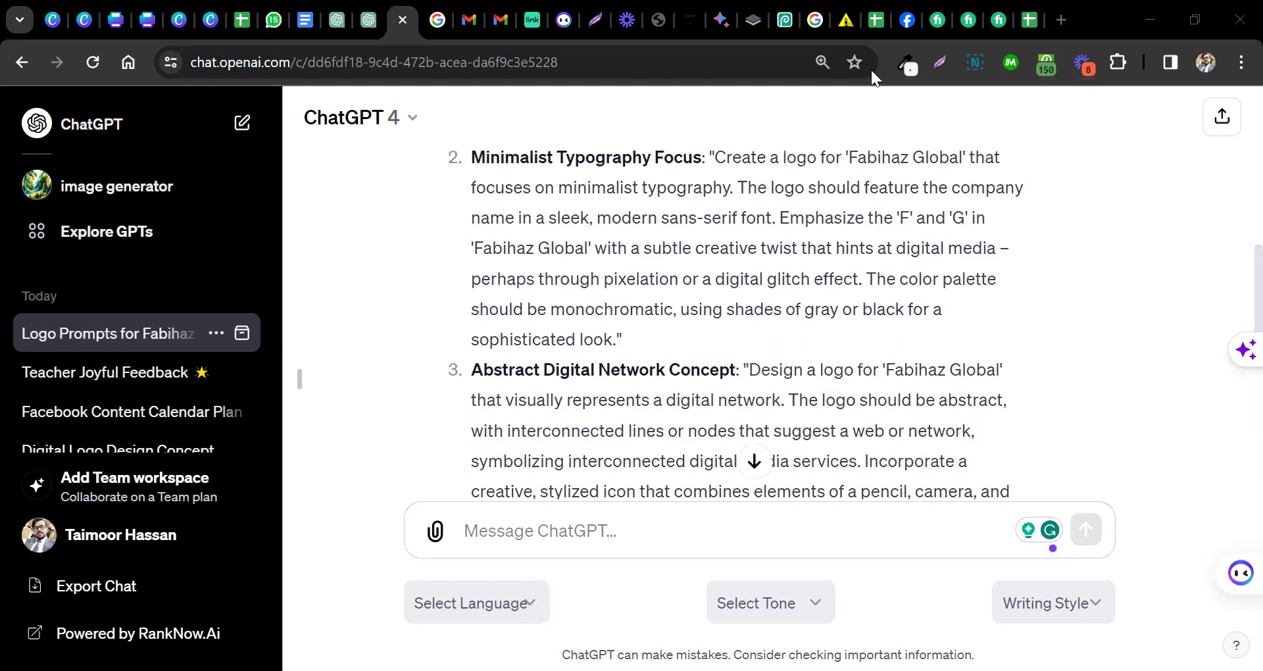
right_click(398, 26)
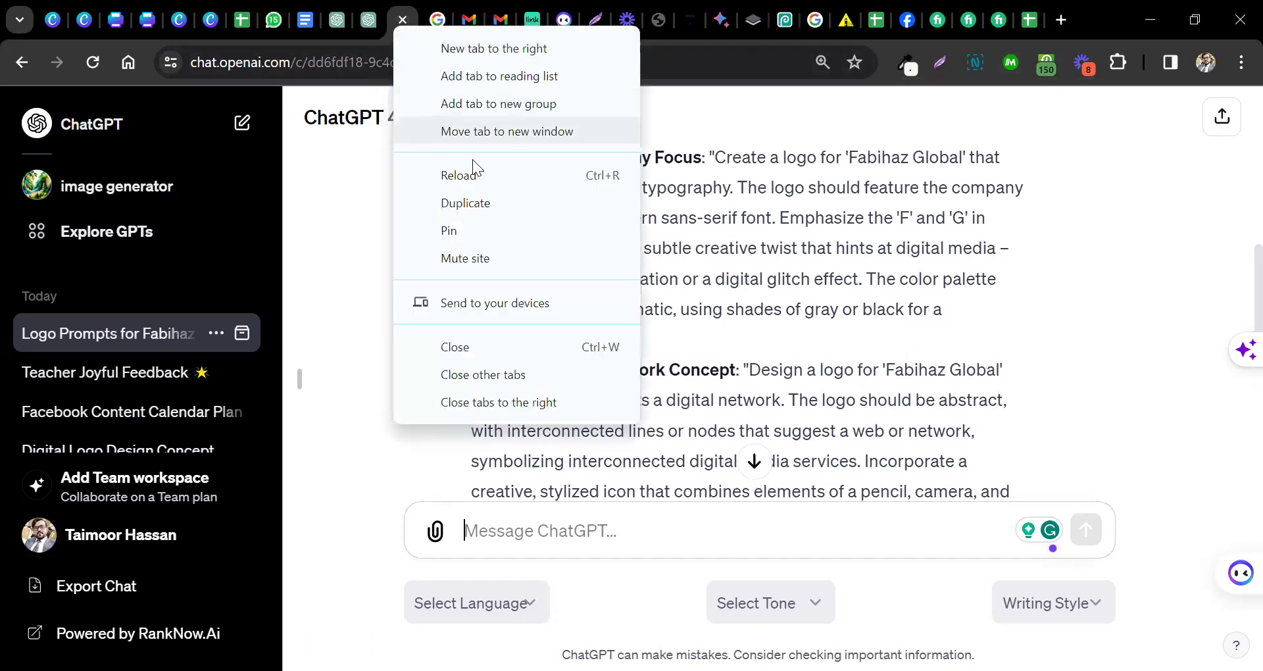
left_click(471, 209)
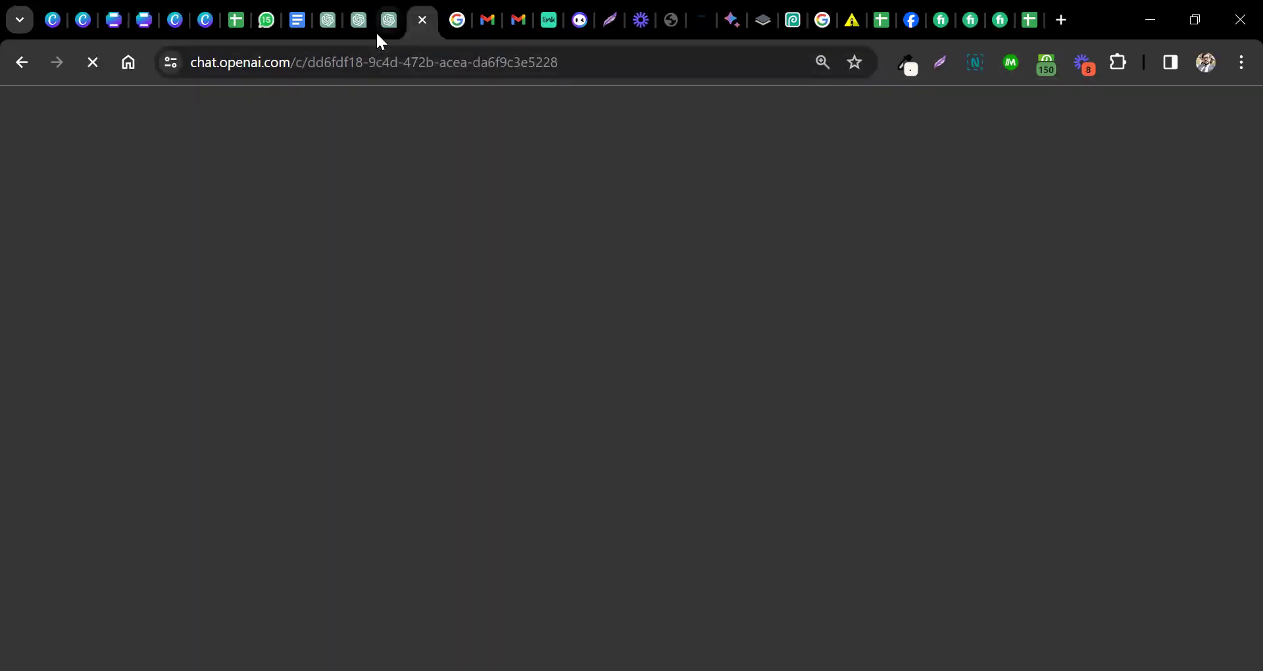
left_click(378, 31)
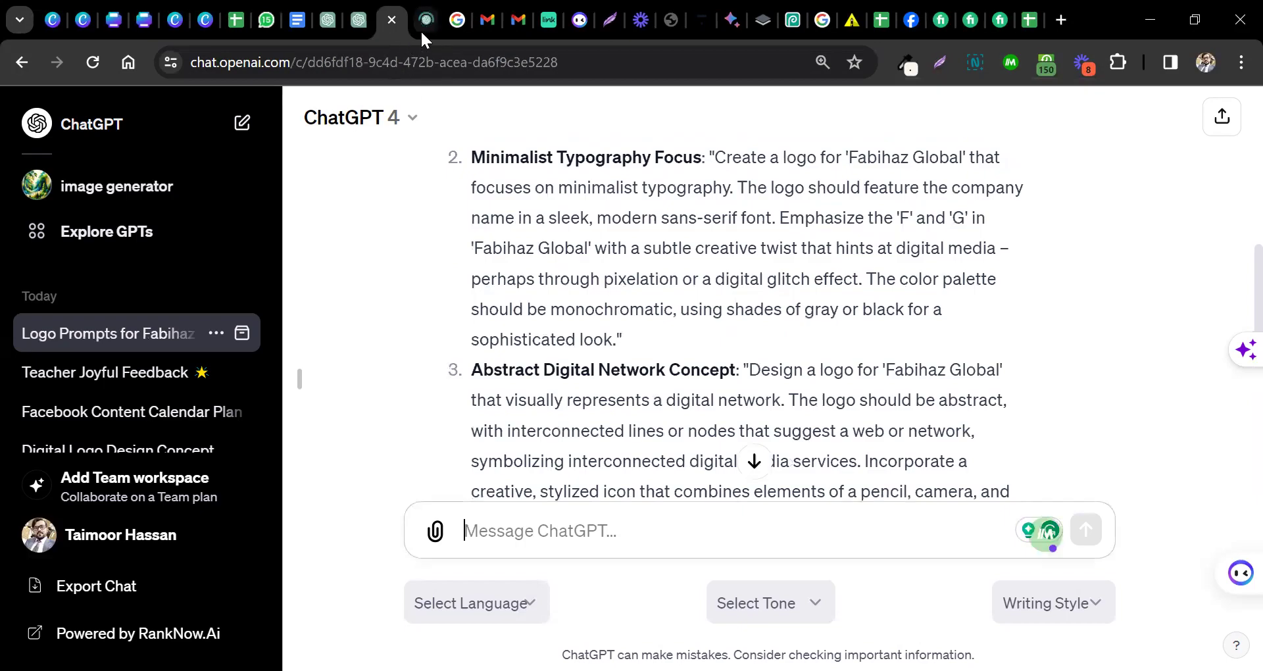
key("ctrl+Tab")
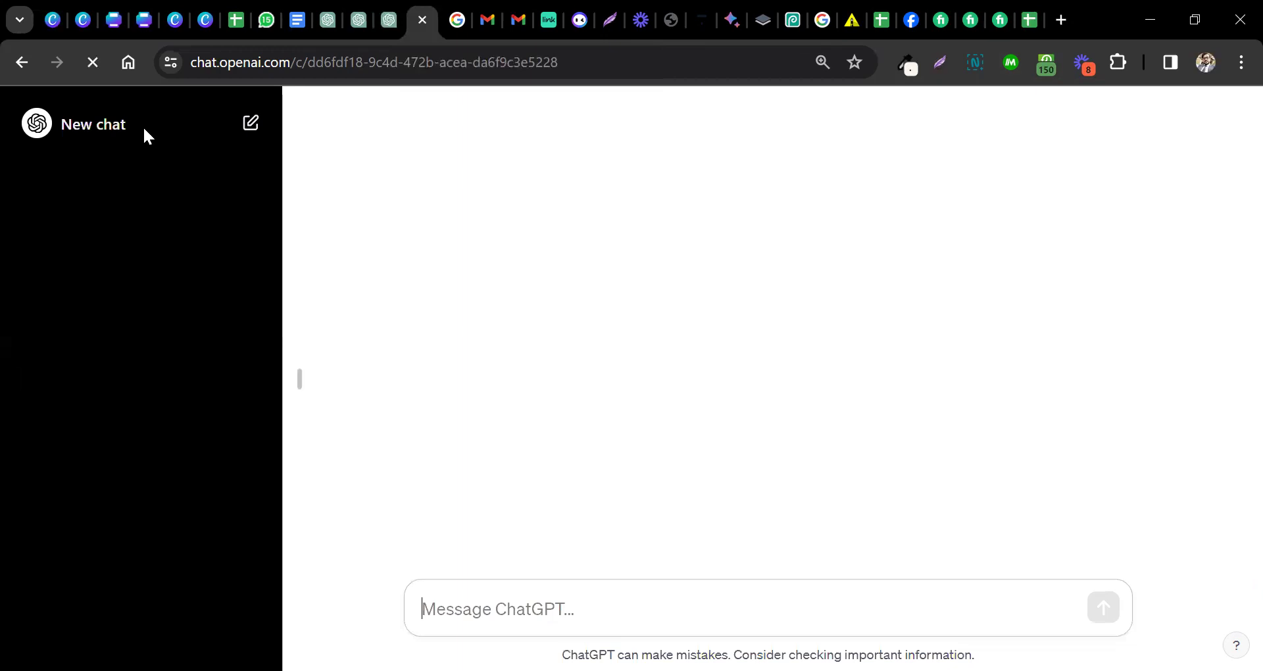
left_click(110, 138)
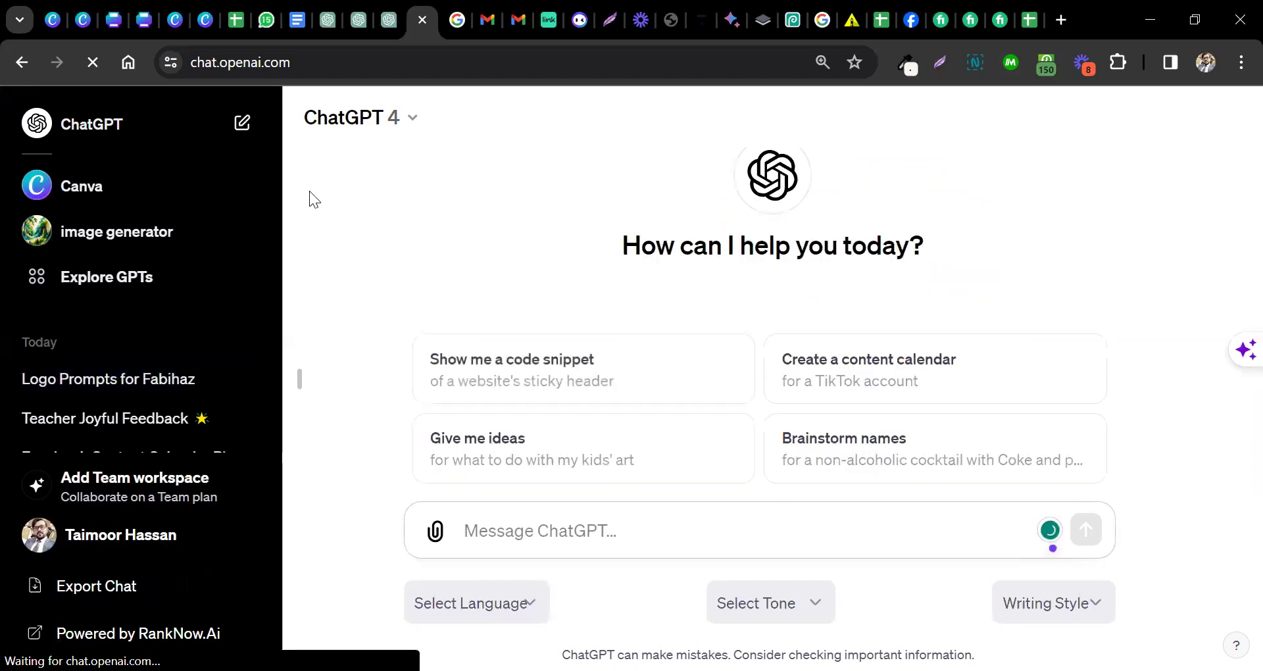
- Copy the full text of the first prompt, "Futuristic Technology Theme", from the original logo prompts conversation
left_click(389, 20)
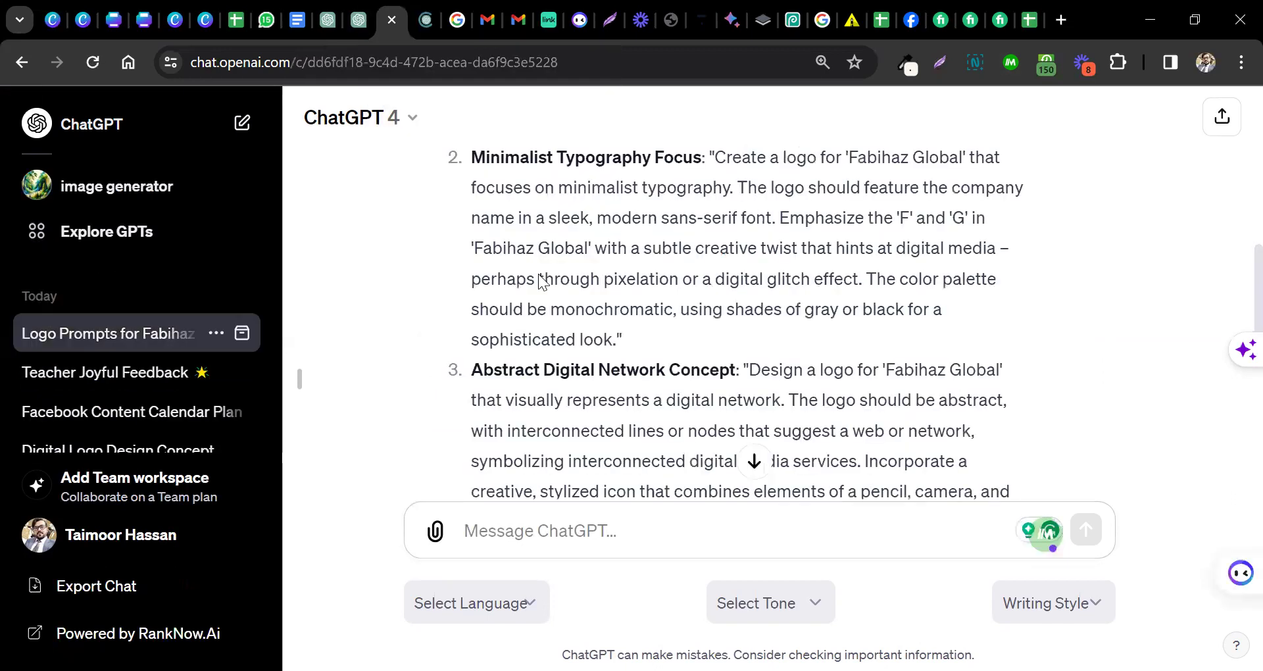
scroll(638, 267, "up", 6)
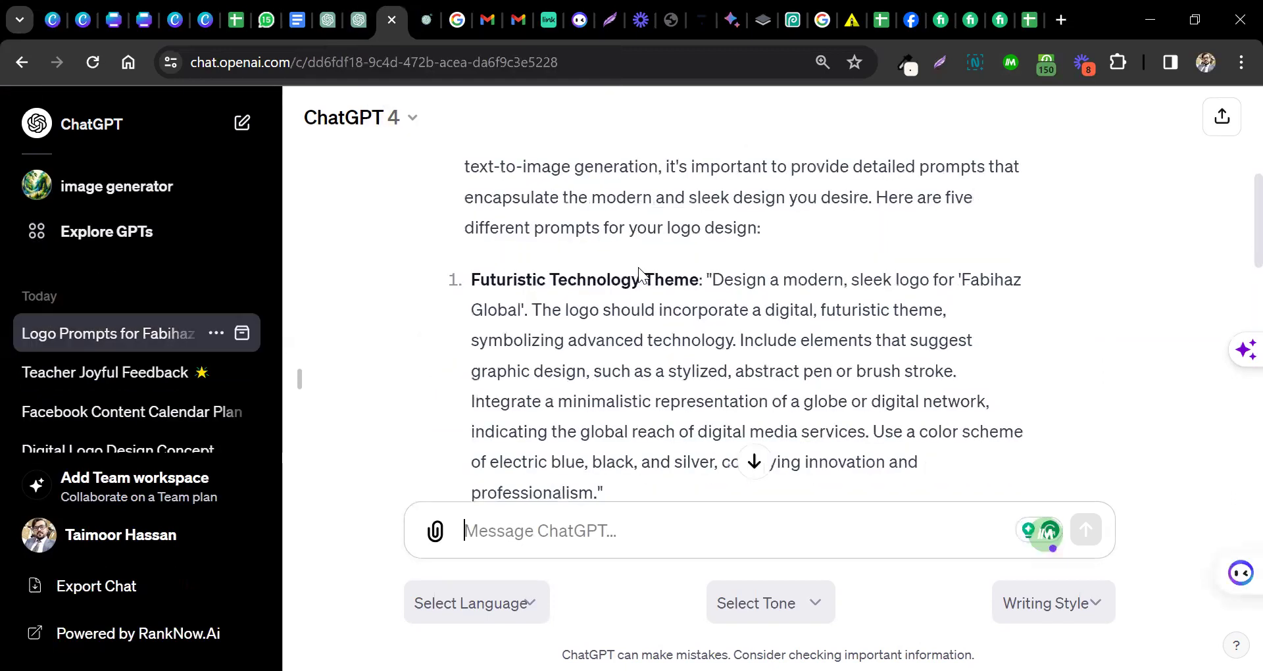
scroll(639, 267, "down", 2)
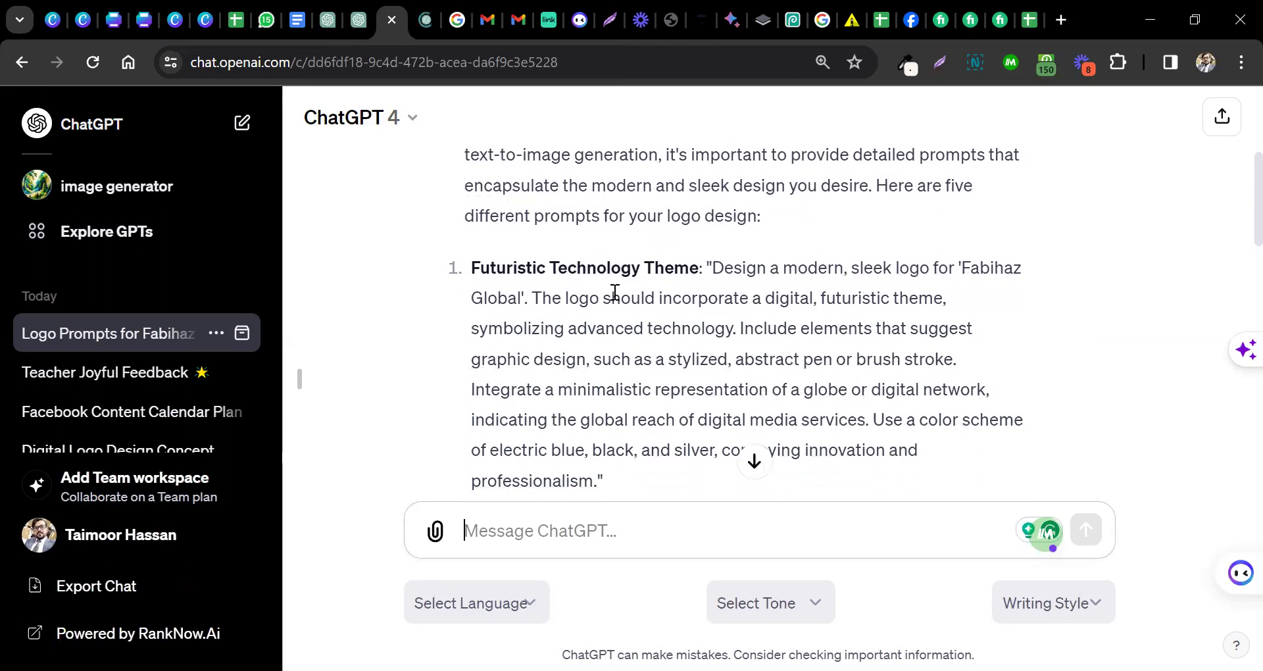
left_click_drag(706, 263, 714, 479)
key("ctrl+c")
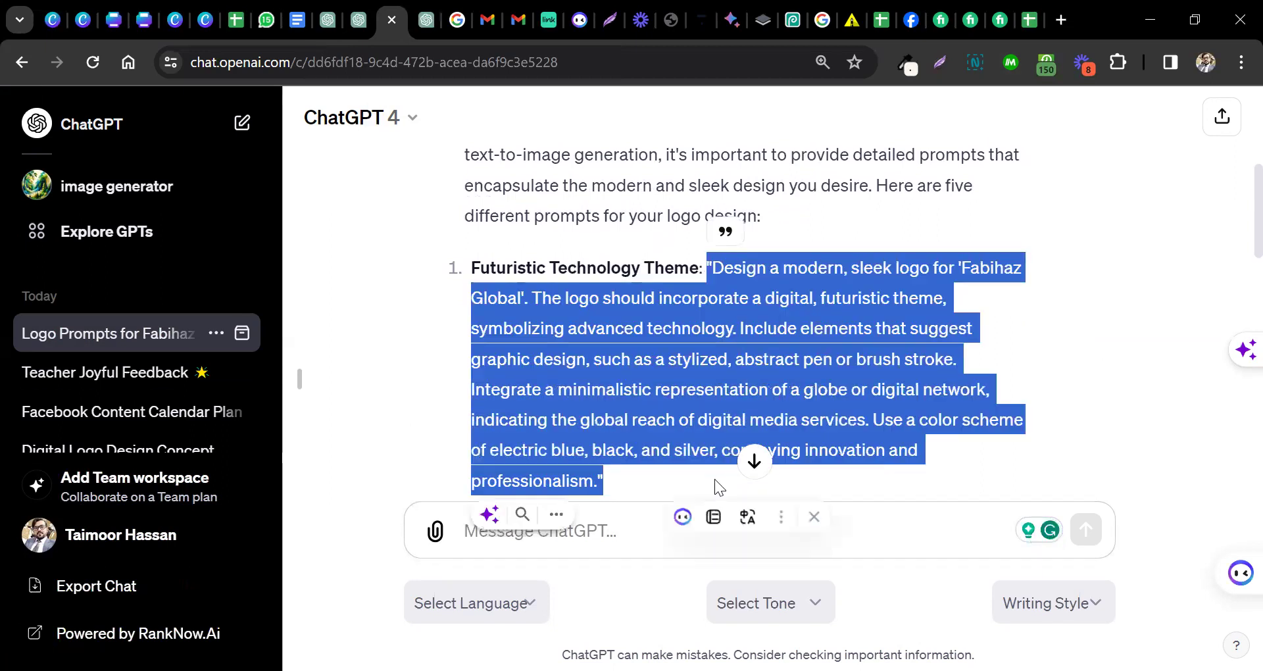
- Paste the copied prompt into the new chat, remove its opening and closing quotation marks, and send it
left_click(428, 26)
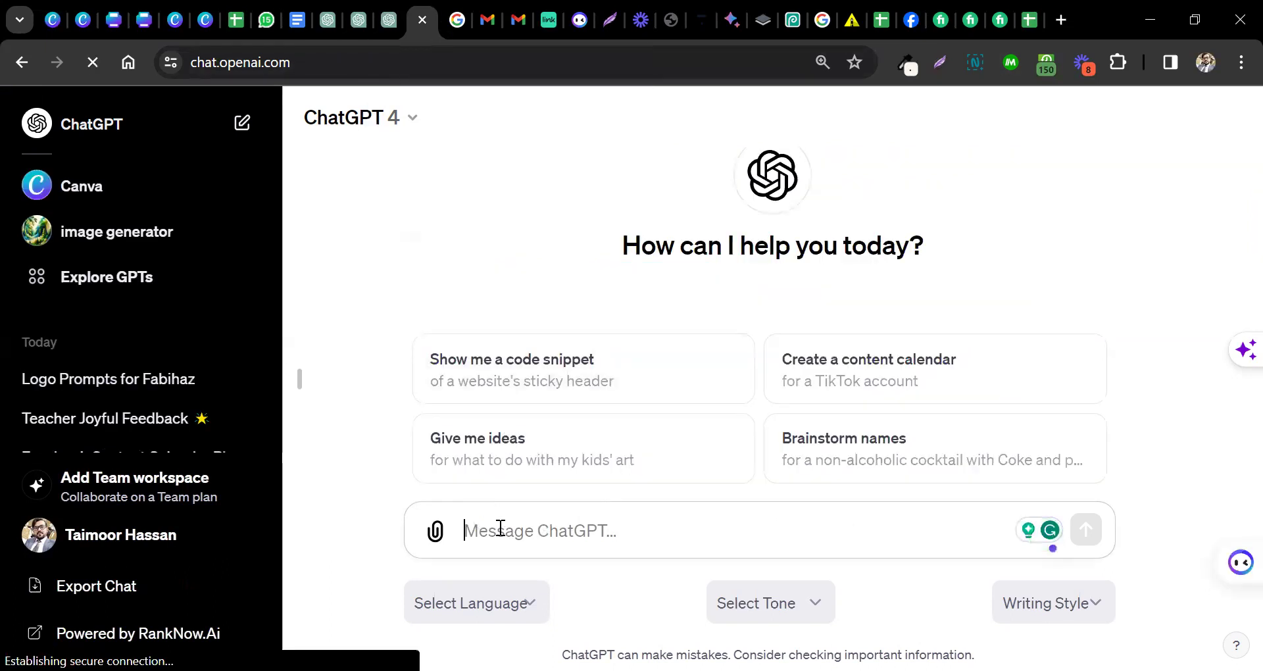
key("ctrl+v")
left_click(470, 375)
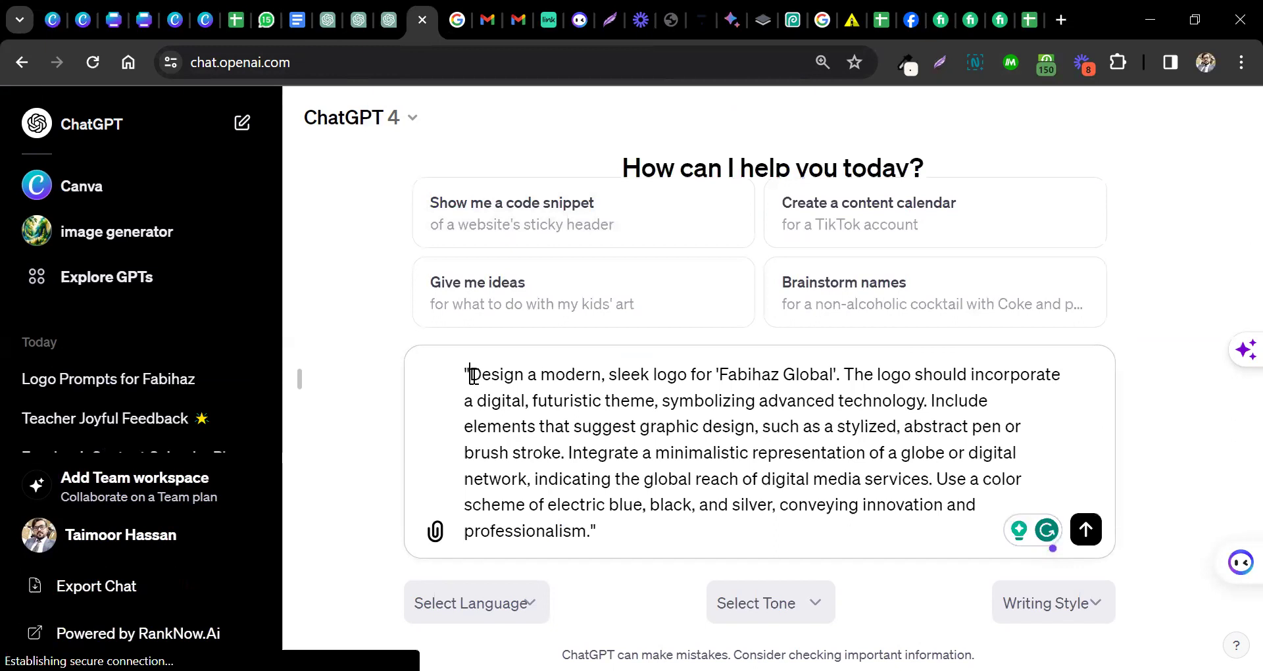
key("BackSpace")
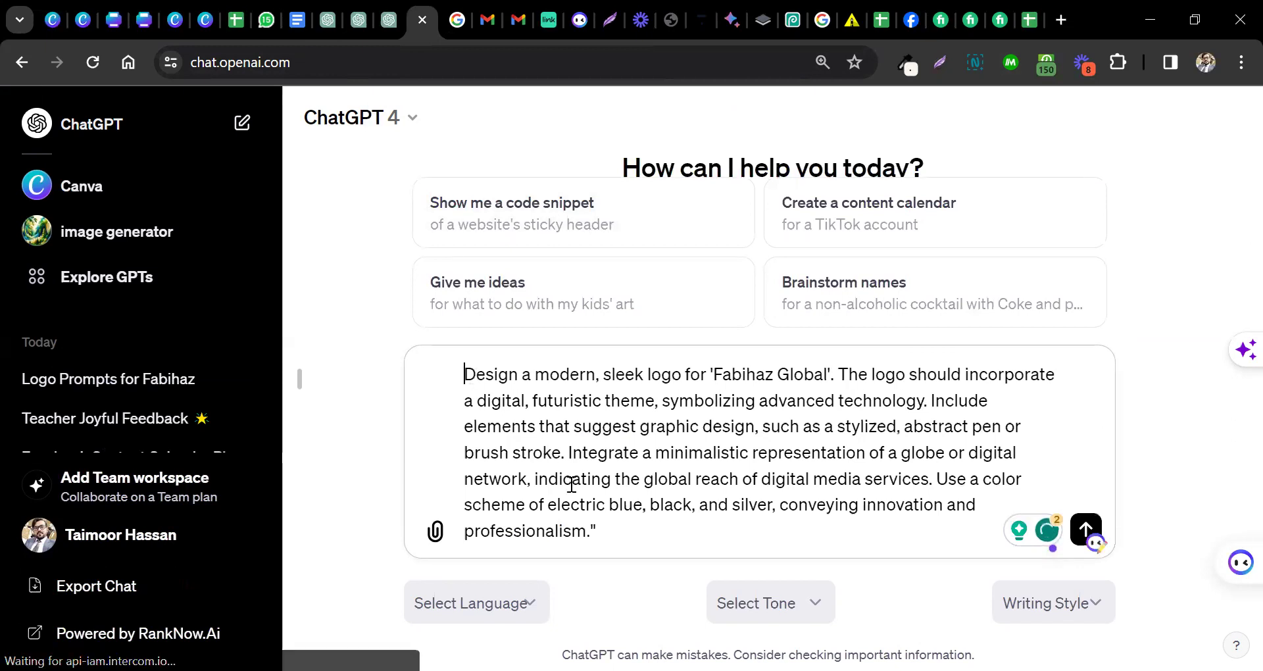
left_click(614, 544)
key("BackSpace")
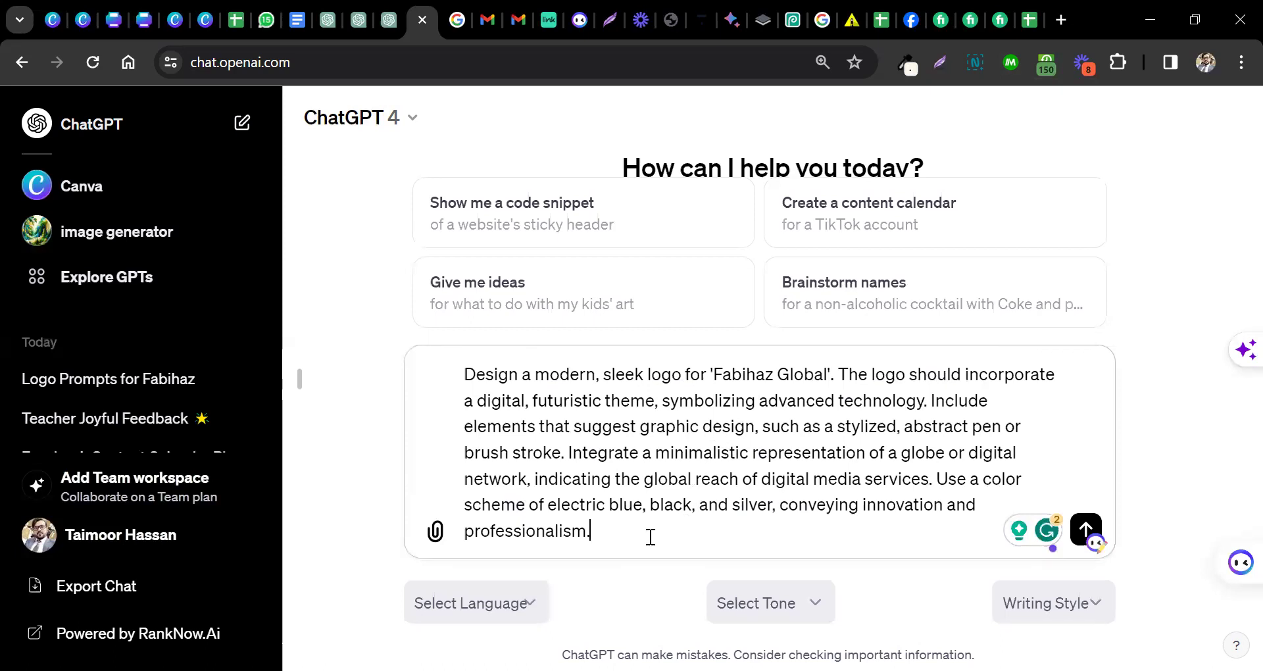
key("Return")
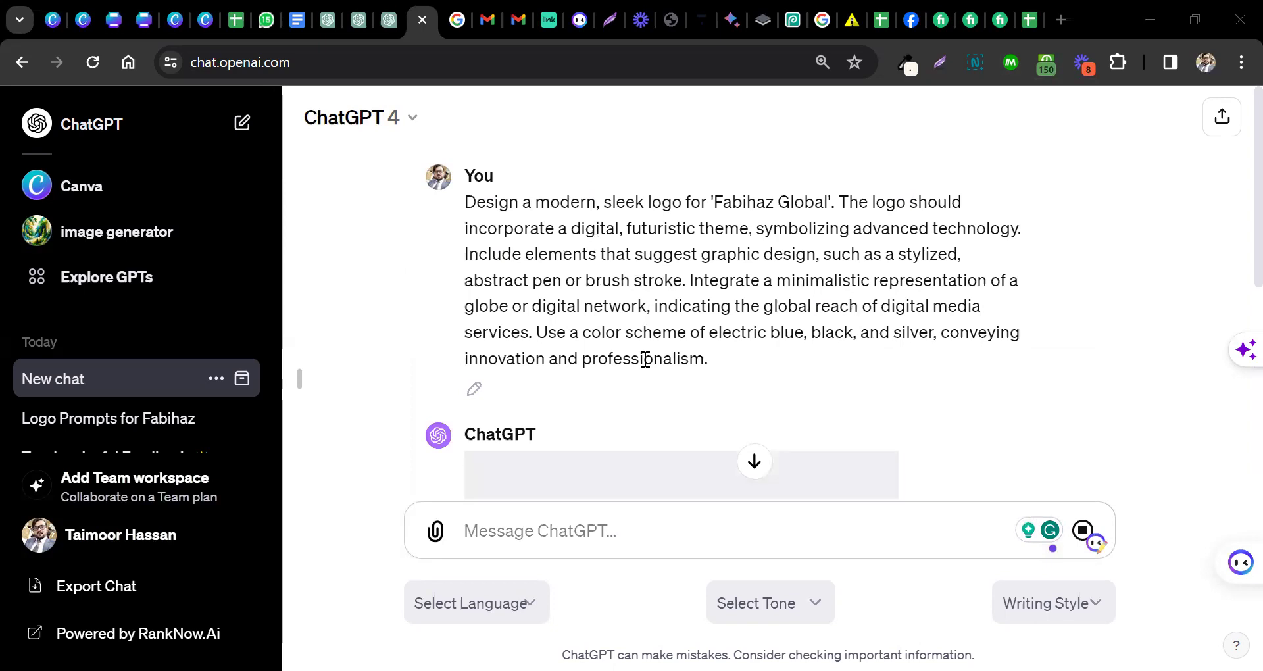
- Examine the generated Fabihaz Global logo at full size and again within the conversation
scroll(581, 324, "down", 3)
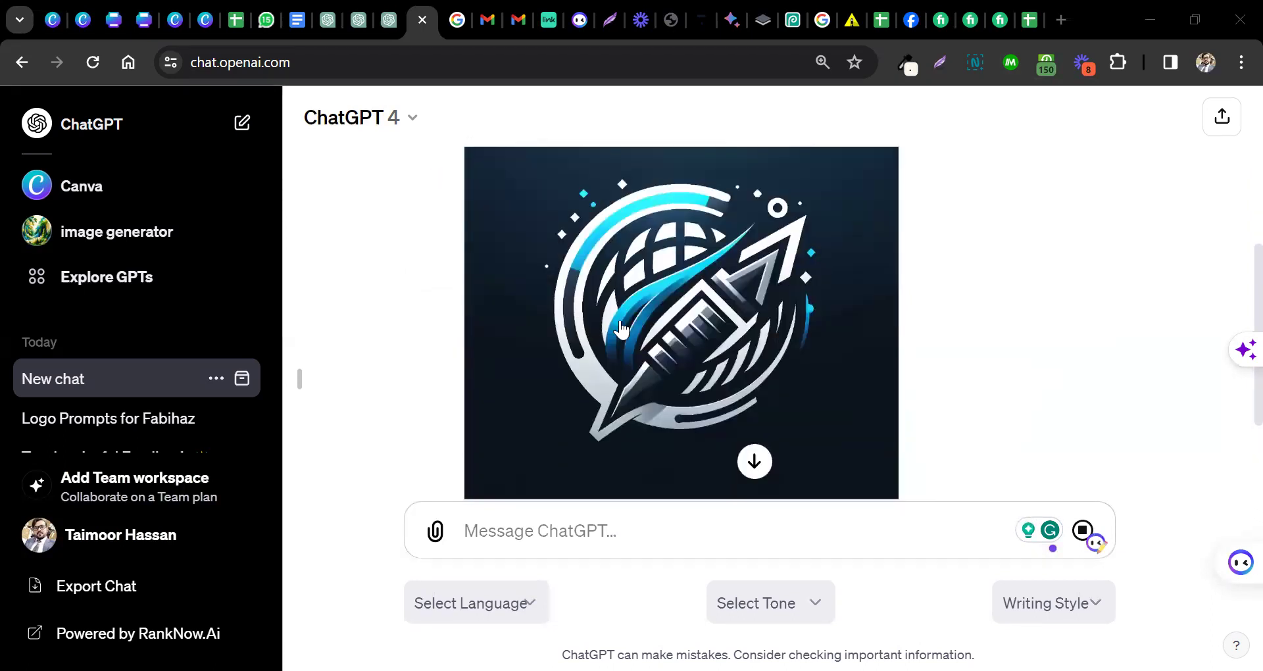
left_click(620, 324)
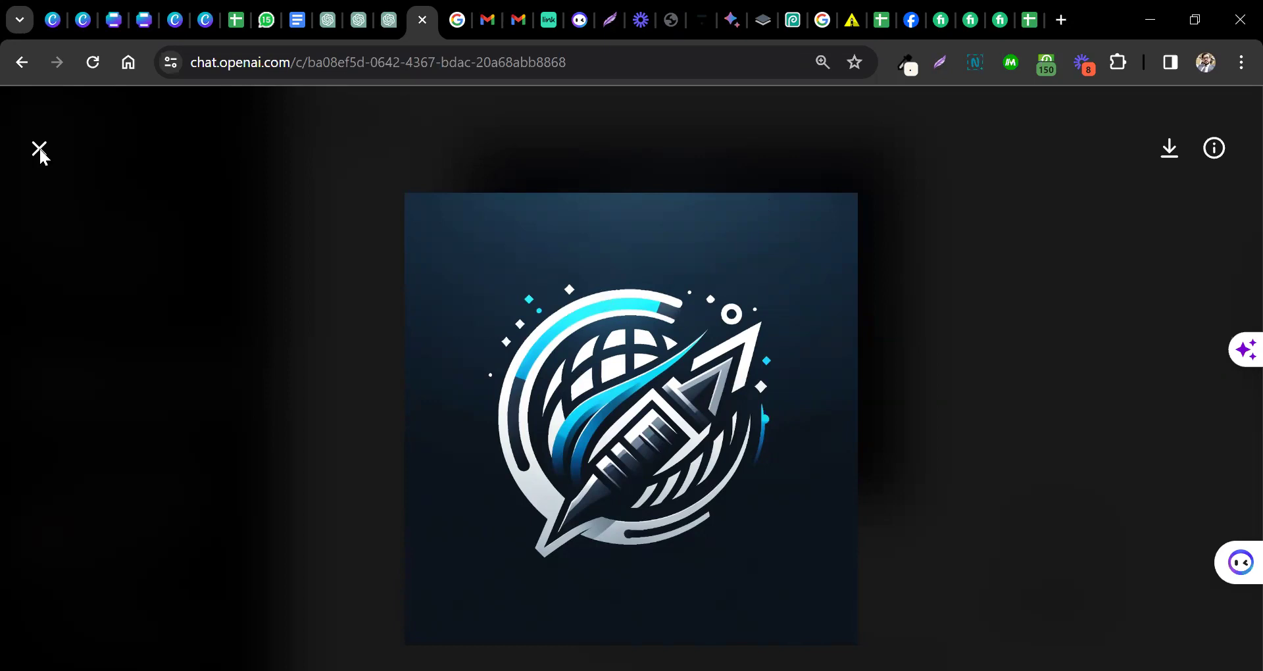
left_click(92, 62)
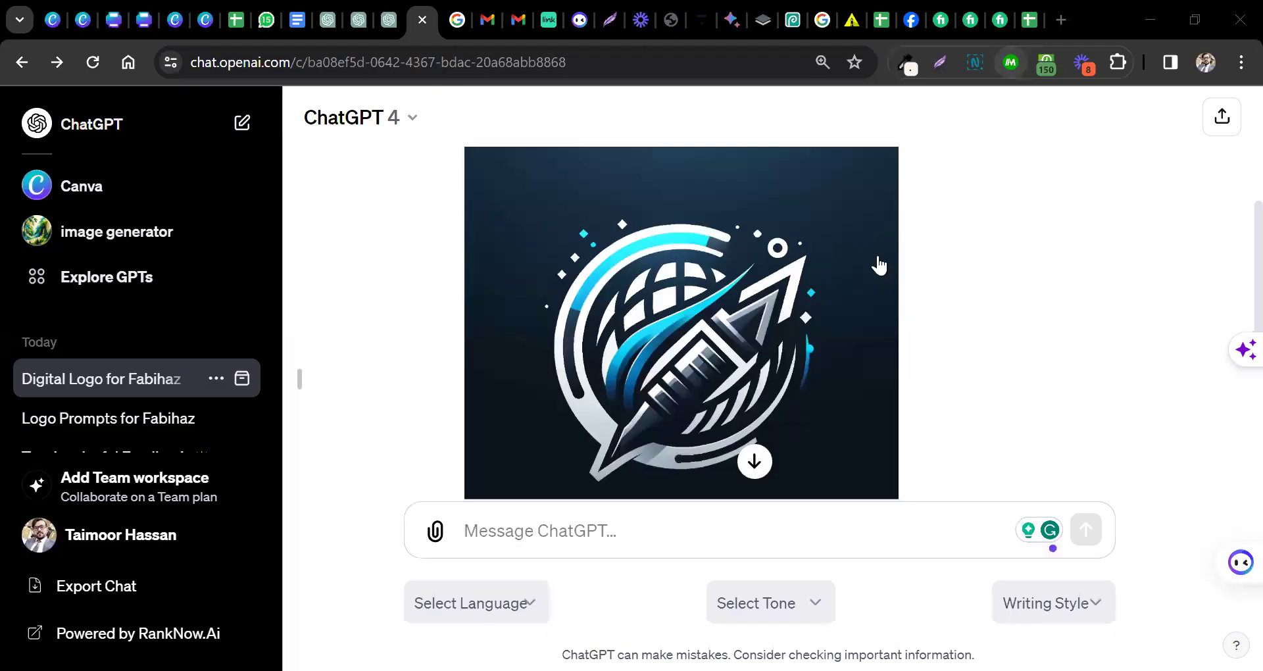
mouse_move(878, 264)
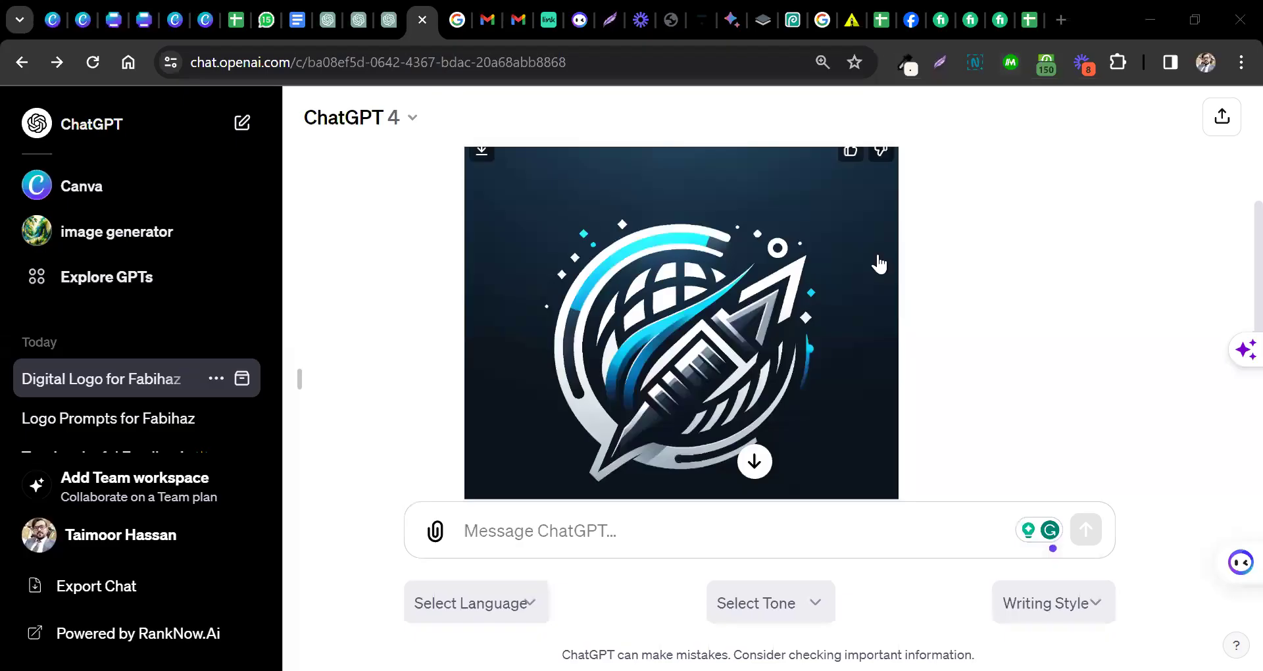
scroll(879, 264, "up", 5)
scroll(750, 280, "down", 6)
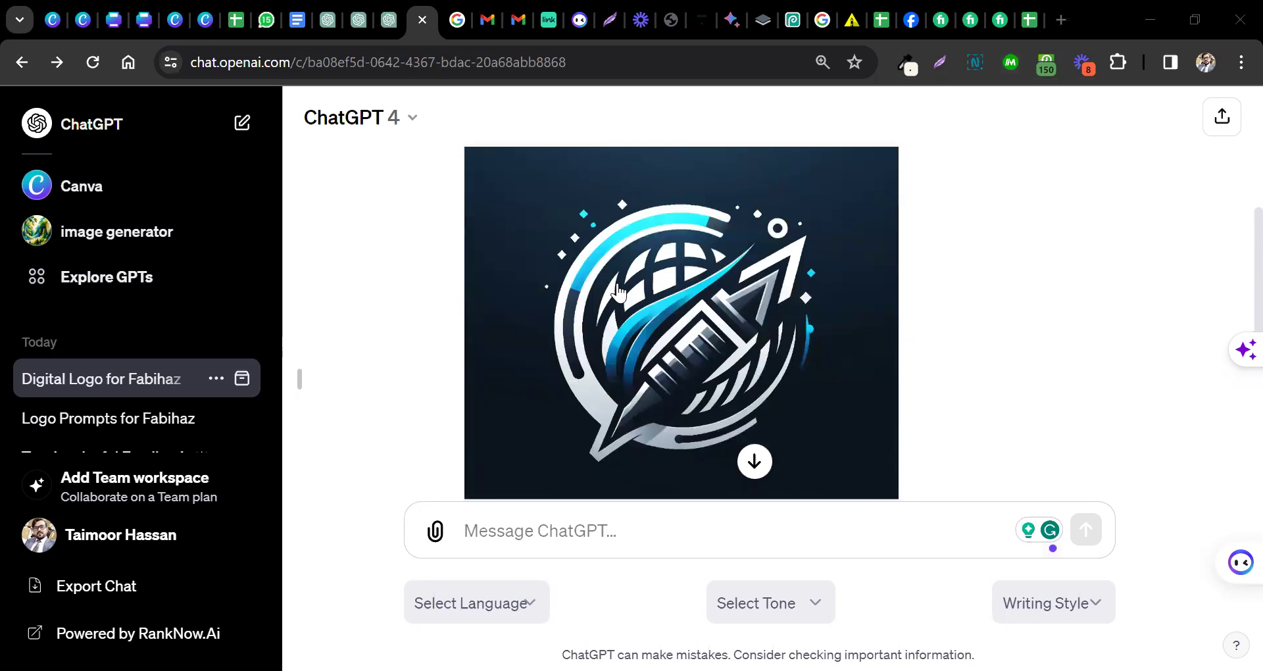
scroll(618, 289, "up", 1)
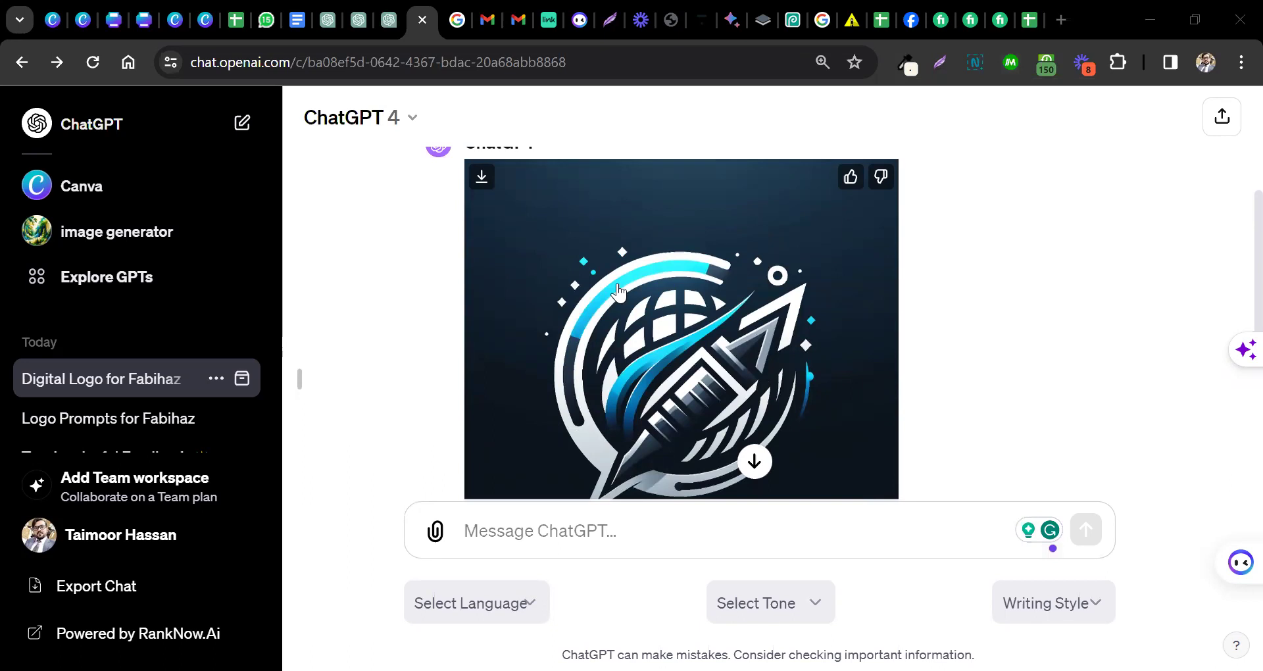
scroll(618, 289, "down", 1)
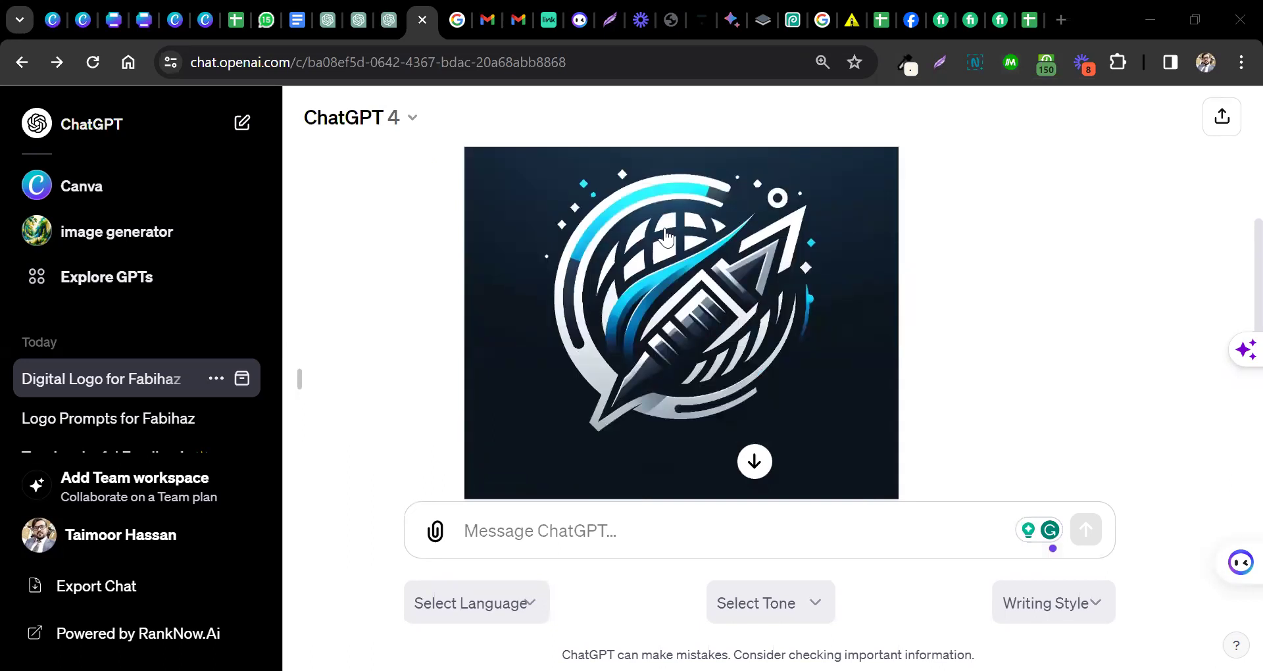
scroll(665, 237, "up", 1)
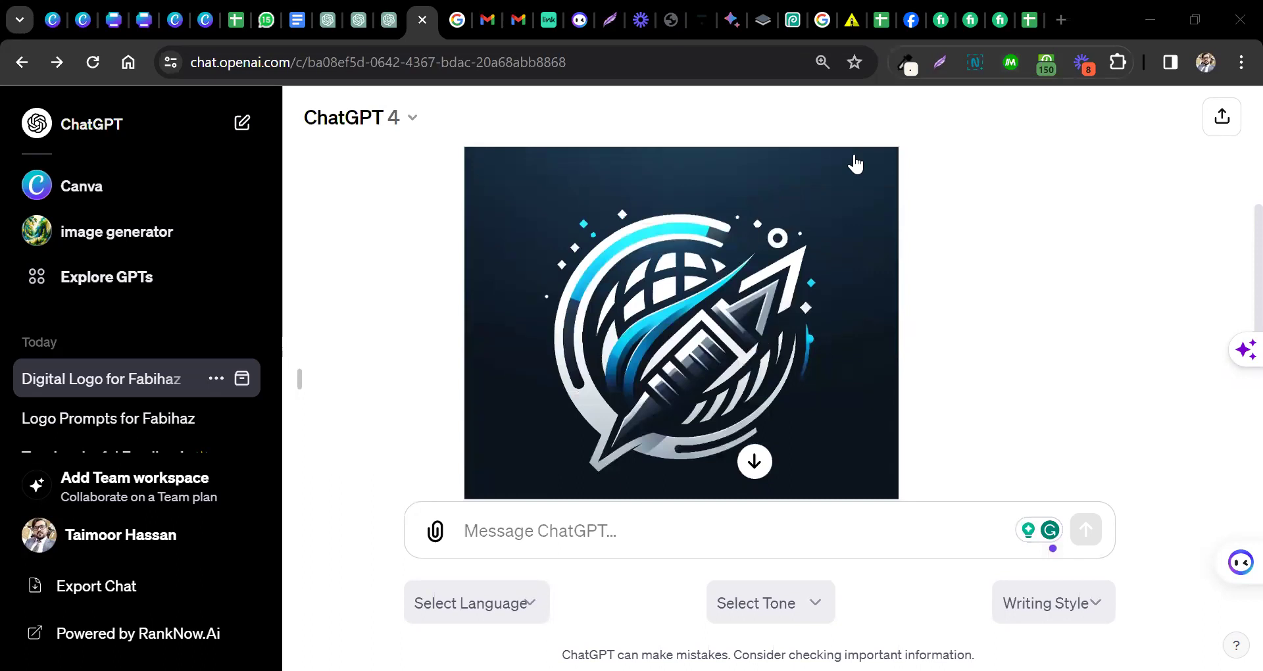